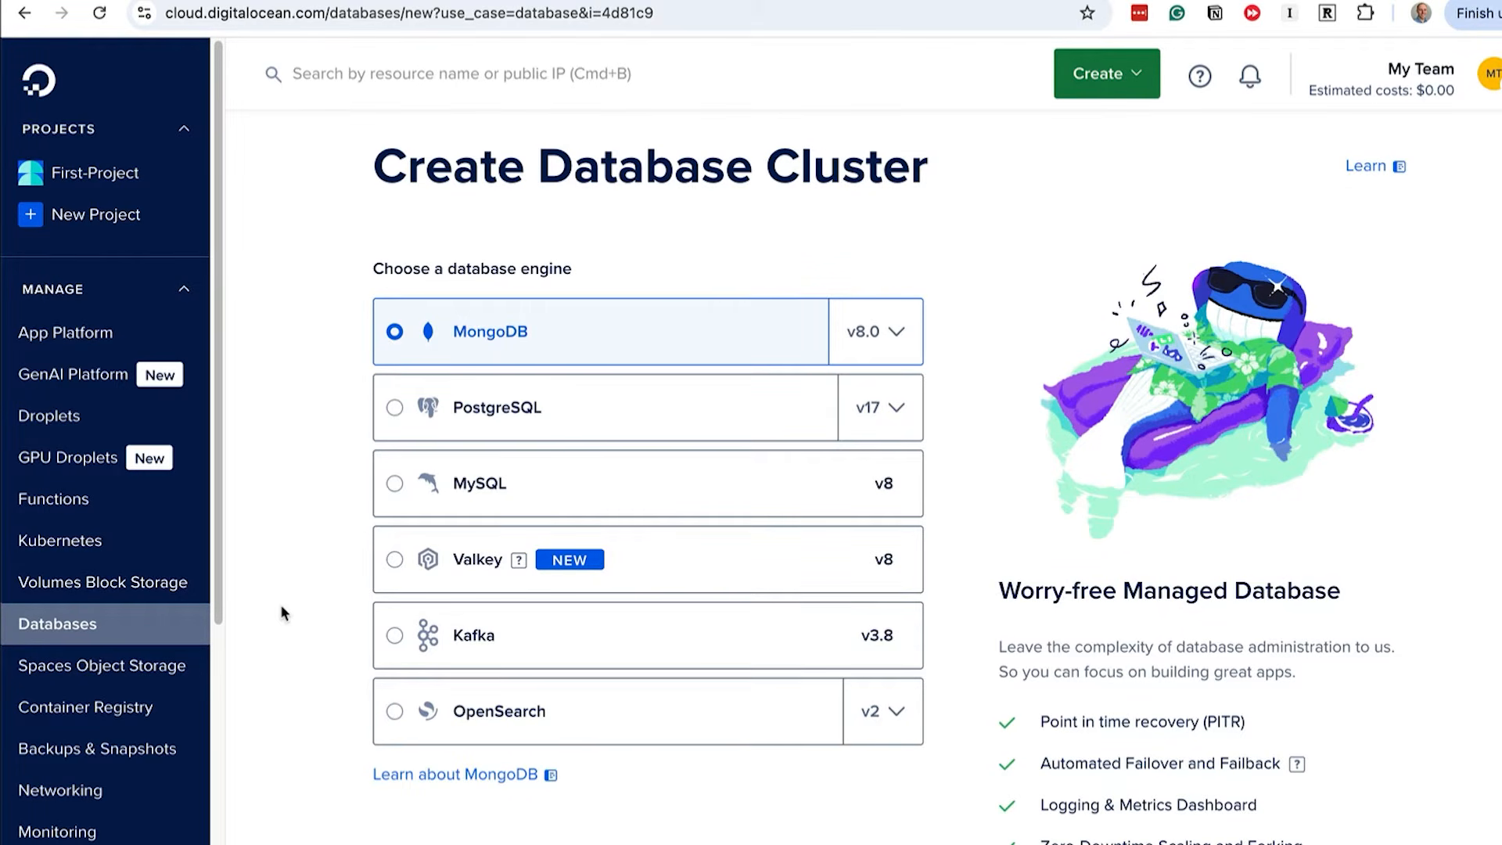
Choose PostgreSQL v17 as the engine for the new database cluster
{"action": "left_click", "coordinate": [395, 408]}
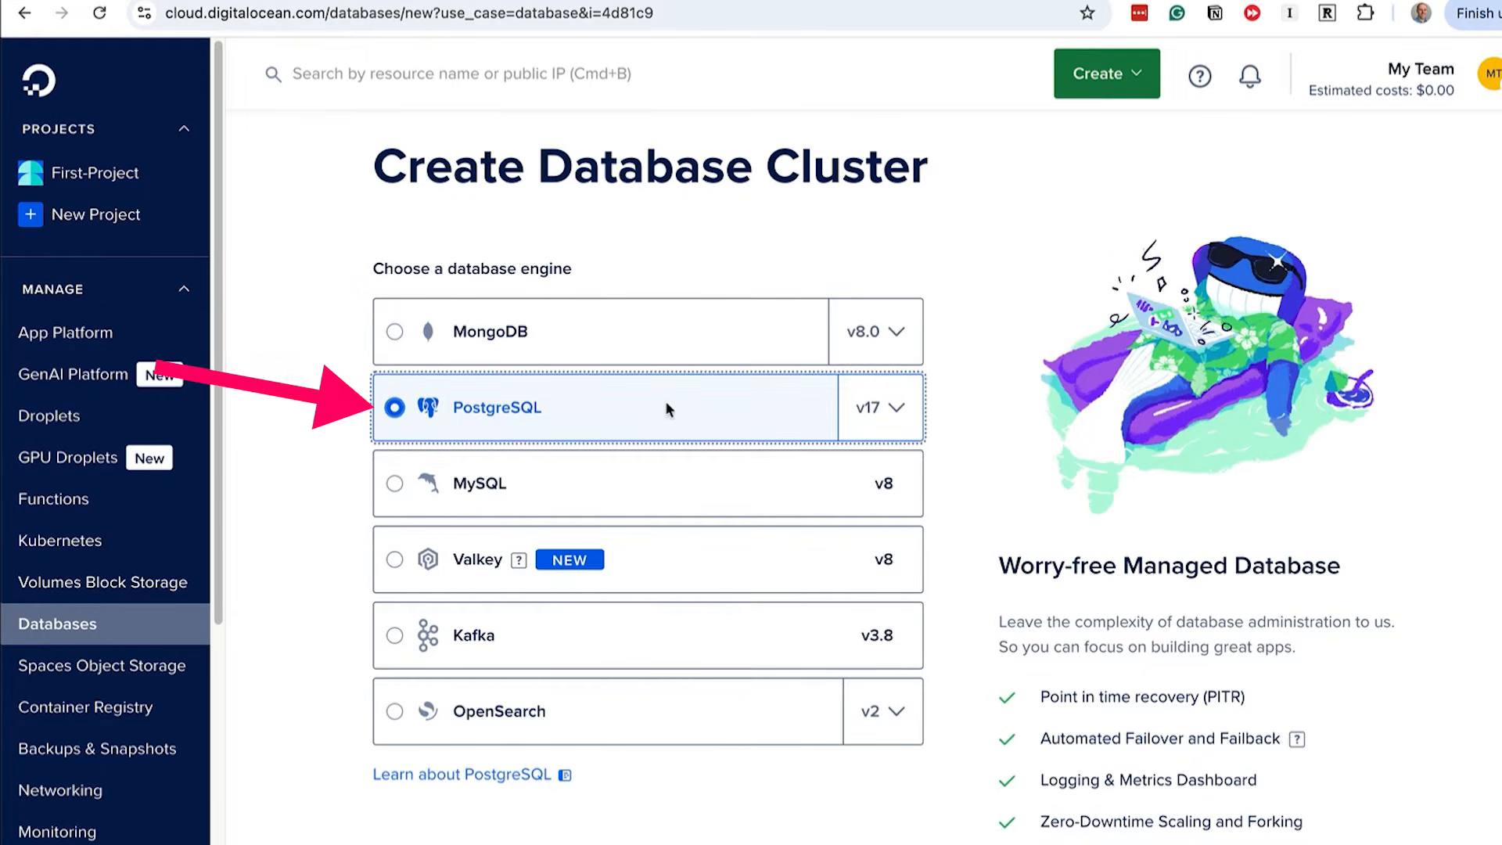
{"action": "left_click", "coordinate": [909, 416]}
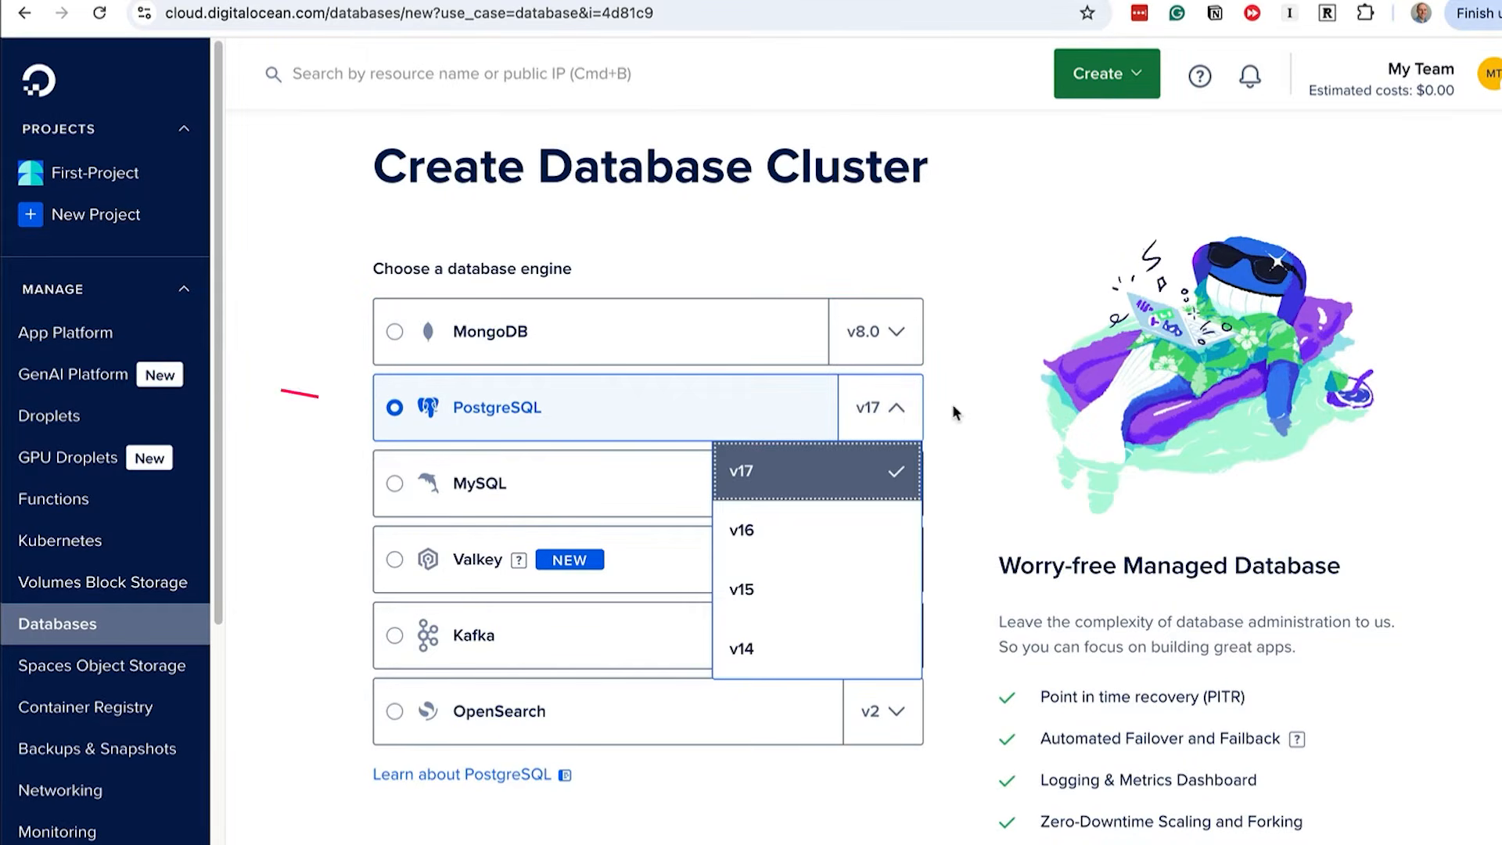
{"action": "key", "text": "Escape"}
Create the cluster with Basic shared CPU, Regular SSD, the $13.00/mo plan, 10 GiB storage, region NYC3 and project first-project
{"action": "scroll", "coordinate": [946, 439], "scroll_direction": "down", "scroll_amount": 8}
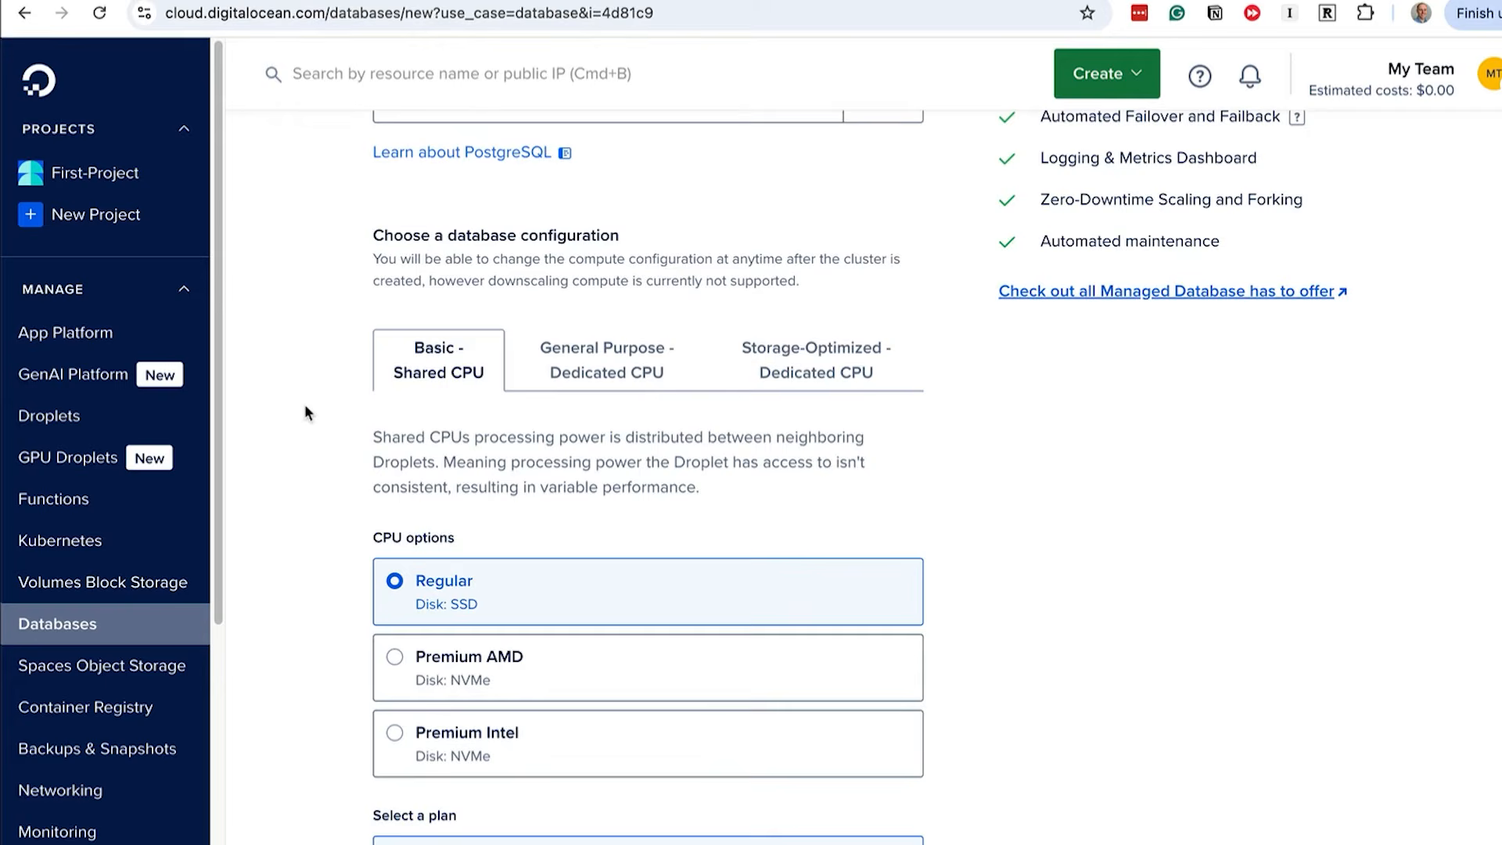
{"action": "scroll", "coordinate": [305, 405], "scroll_direction": "down", "scroll_amount": 2}
{"action": "scroll", "coordinate": [1051, 627], "scroll_direction": "up", "scroll_amount": 2}
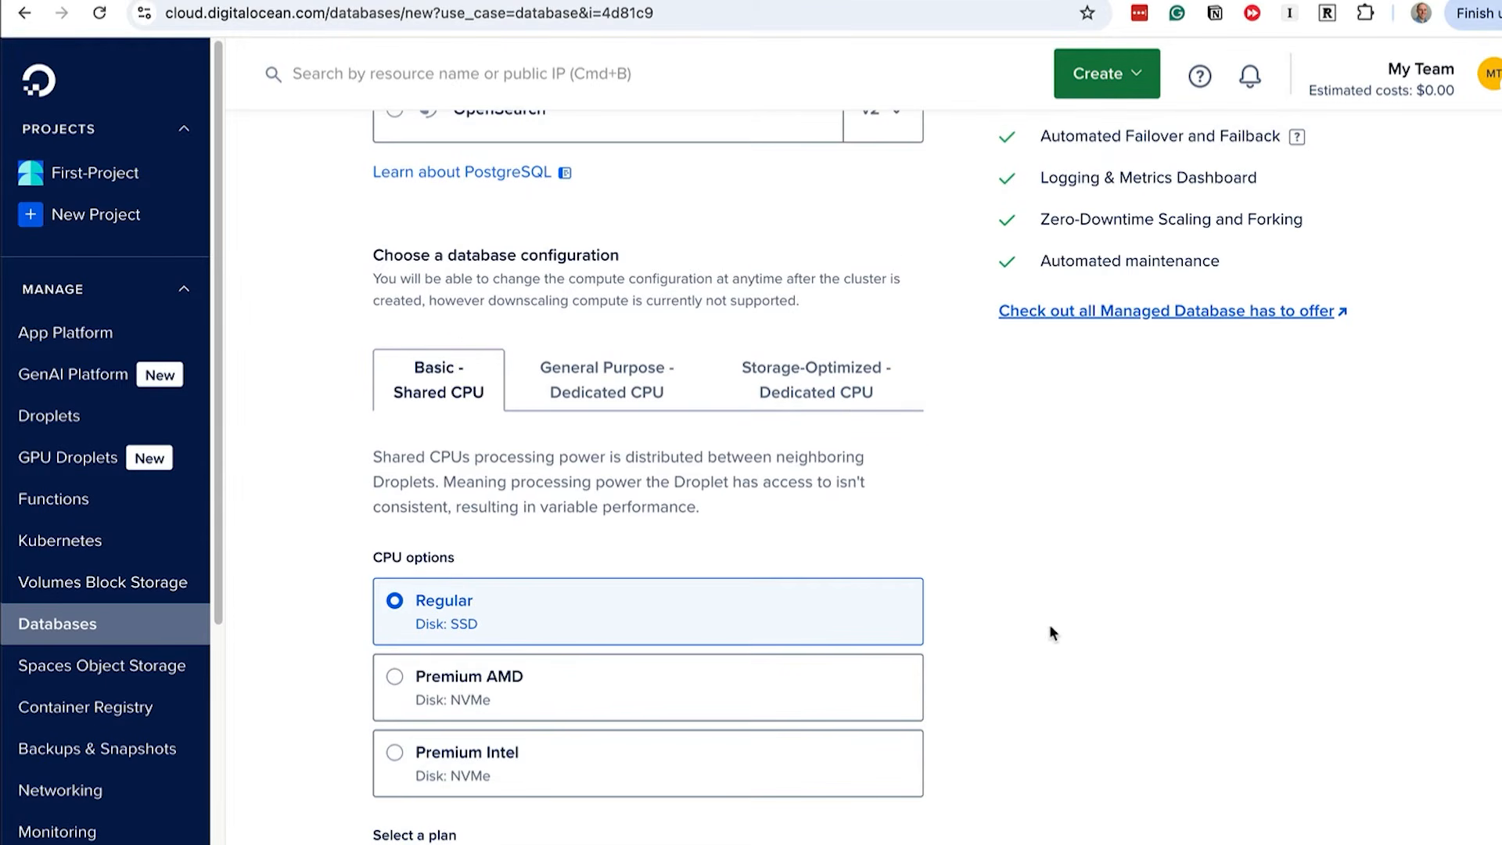
{"action": "scroll", "coordinate": [1049, 625], "scroll_direction": "up", "scroll_amount": 2}
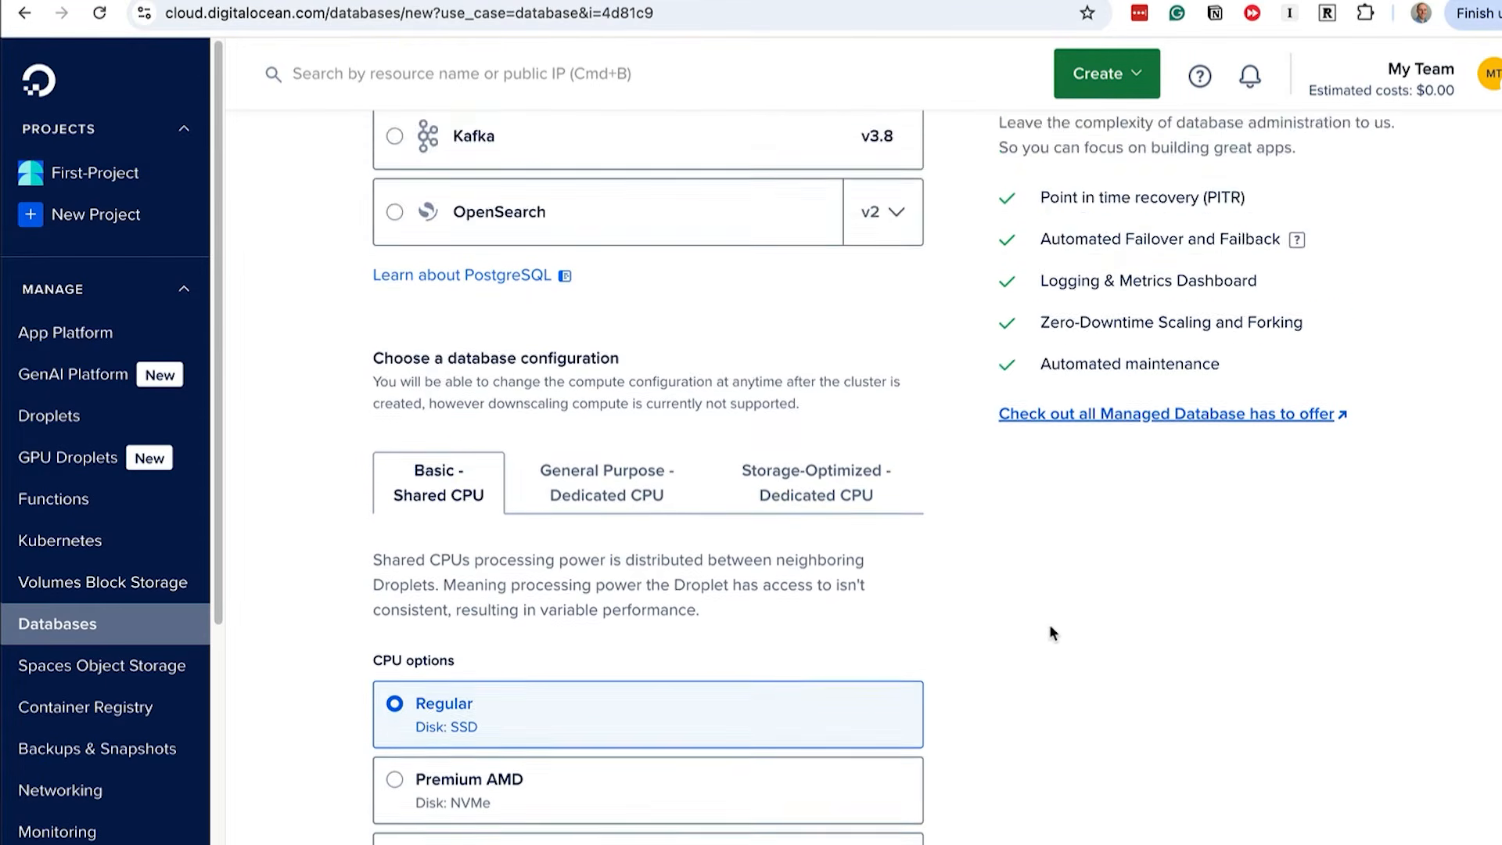
{"action": "scroll", "coordinate": [1049, 626], "scroll_direction": "down", "scroll_amount": 3}
{"action": "scroll", "coordinate": [1050, 631], "scroll_direction": "down", "scroll_amount": 3}
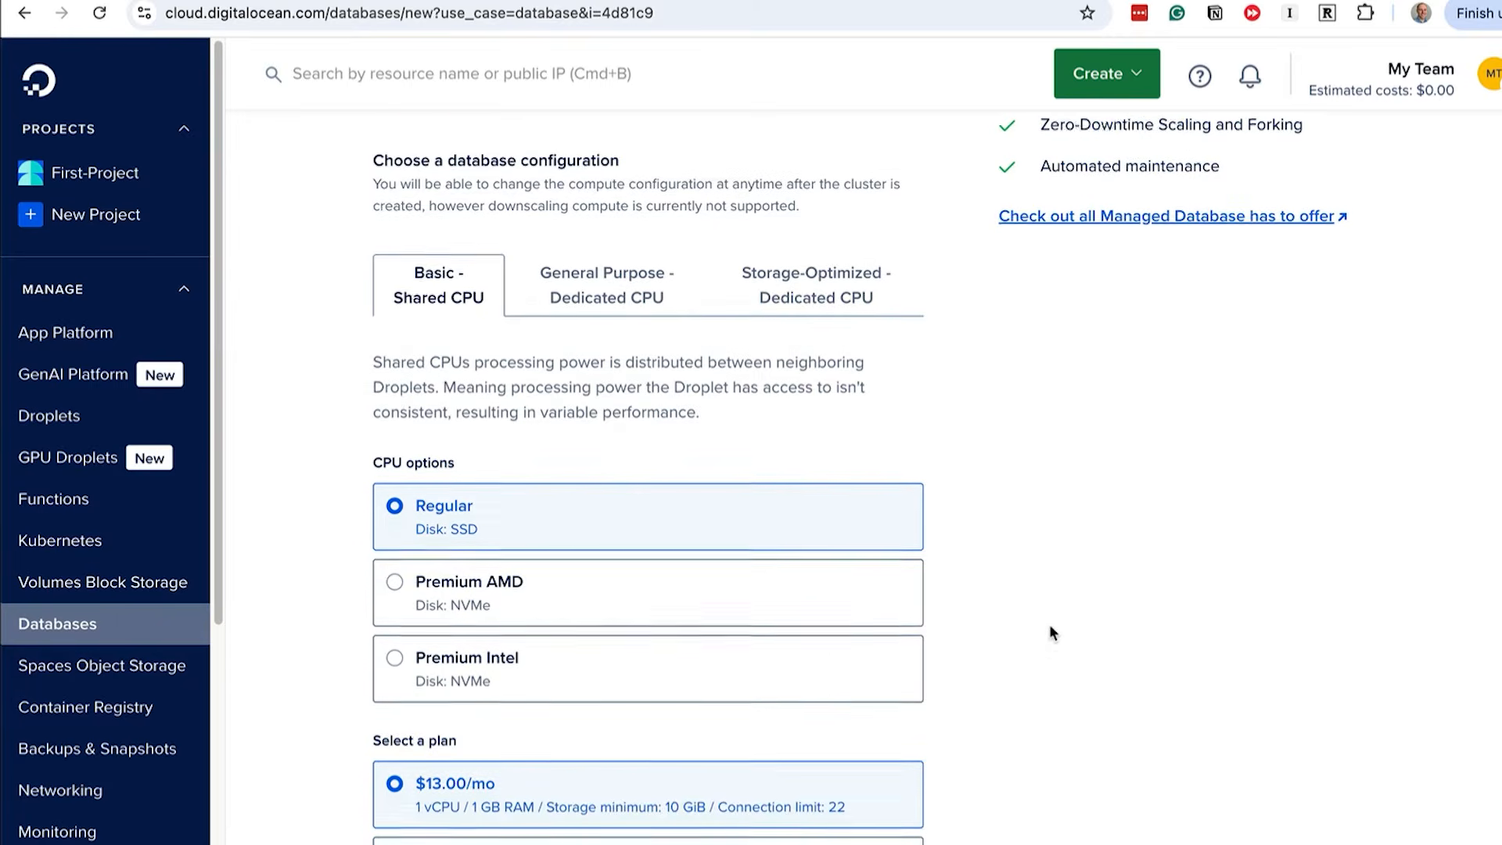
{"action": "scroll", "coordinate": [1051, 632], "scroll_direction": "down", "scroll_amount": 12}
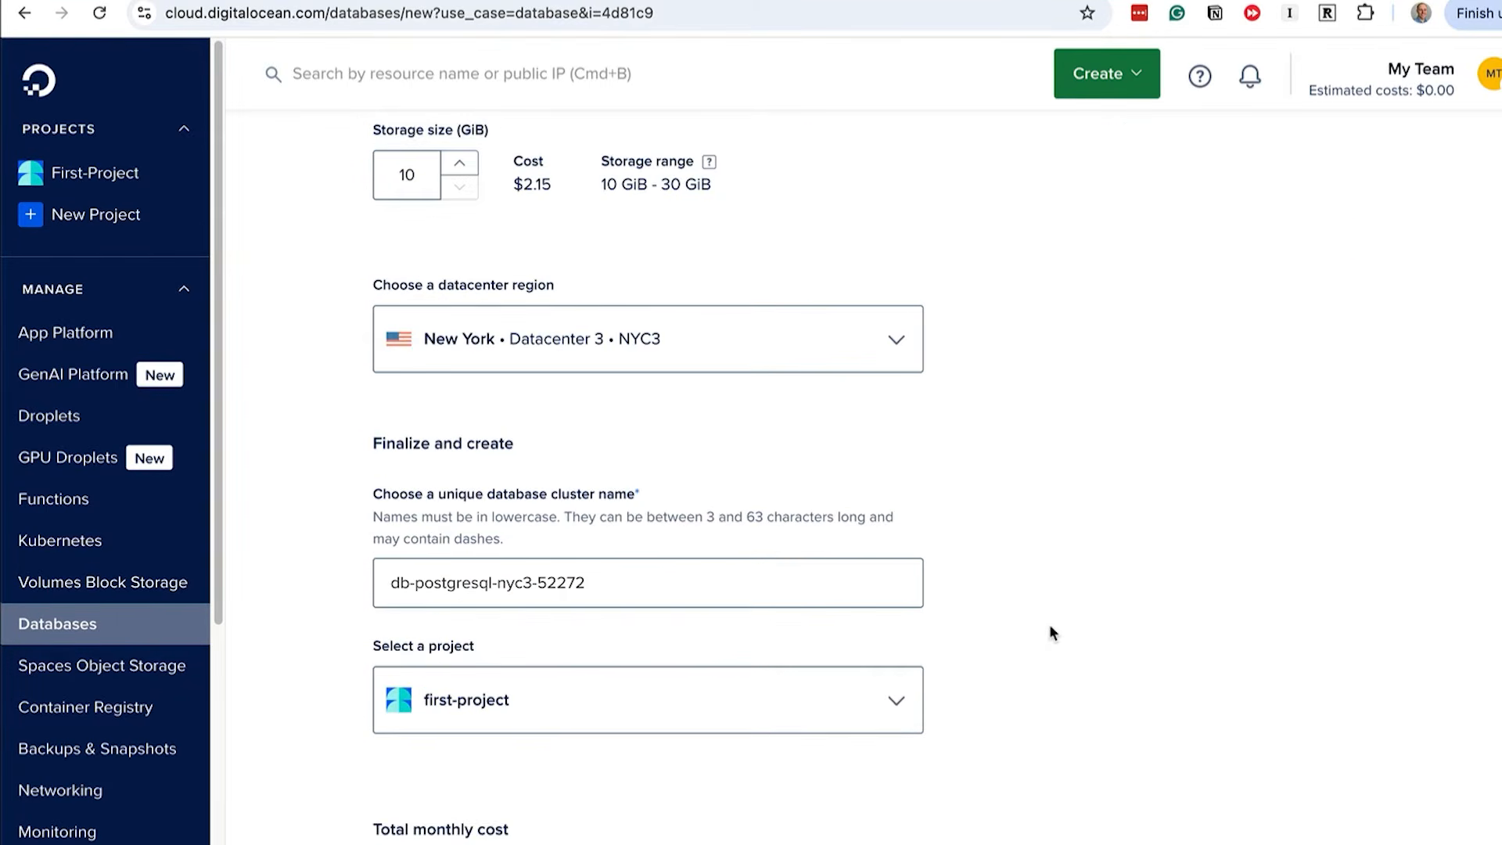
{"action": "left_click", "coordinate": [850, 349]}
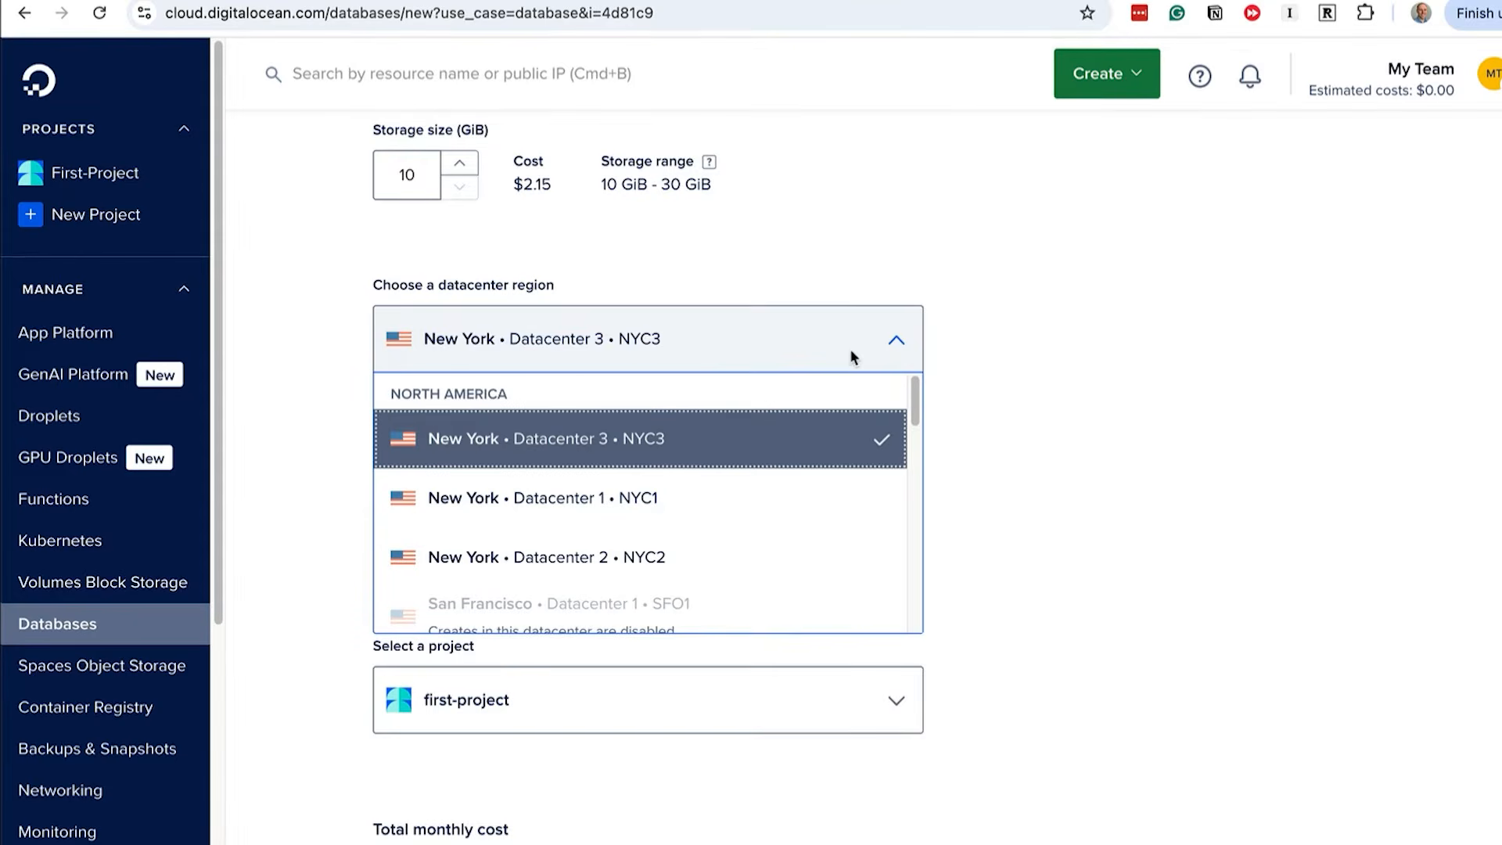
{"action": "left_click", "coordinate": [1095, 409]}
{"action": "scroll", "coordinate": [1093, 321], "scroll_direction": "down", "scroll_amount": 3}
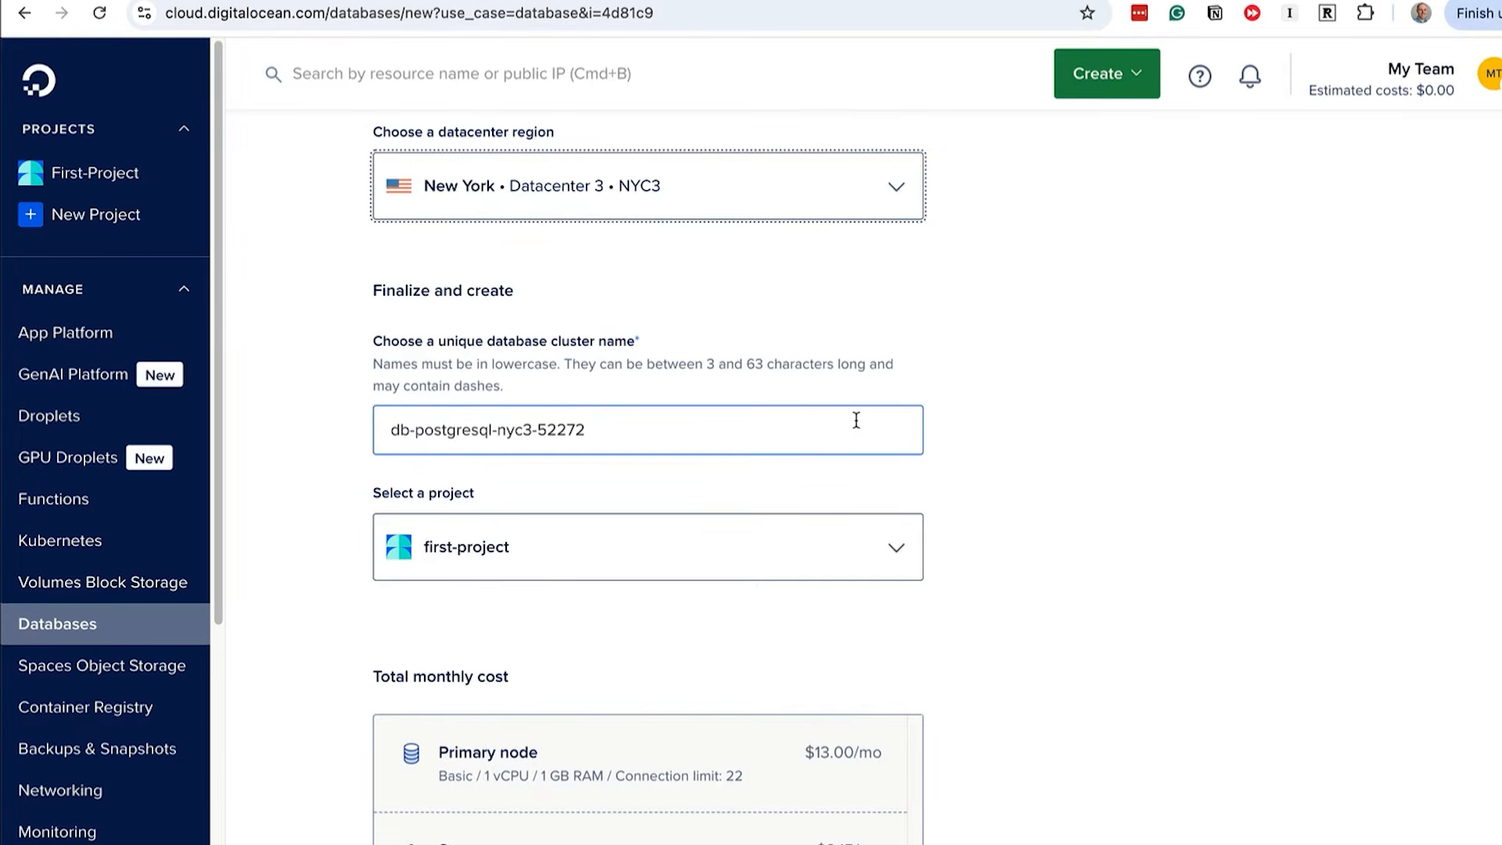
{"action": "scroll", "coordinate": [1139, 511], "scroll_direction": "down", "scroll_amount": 4}
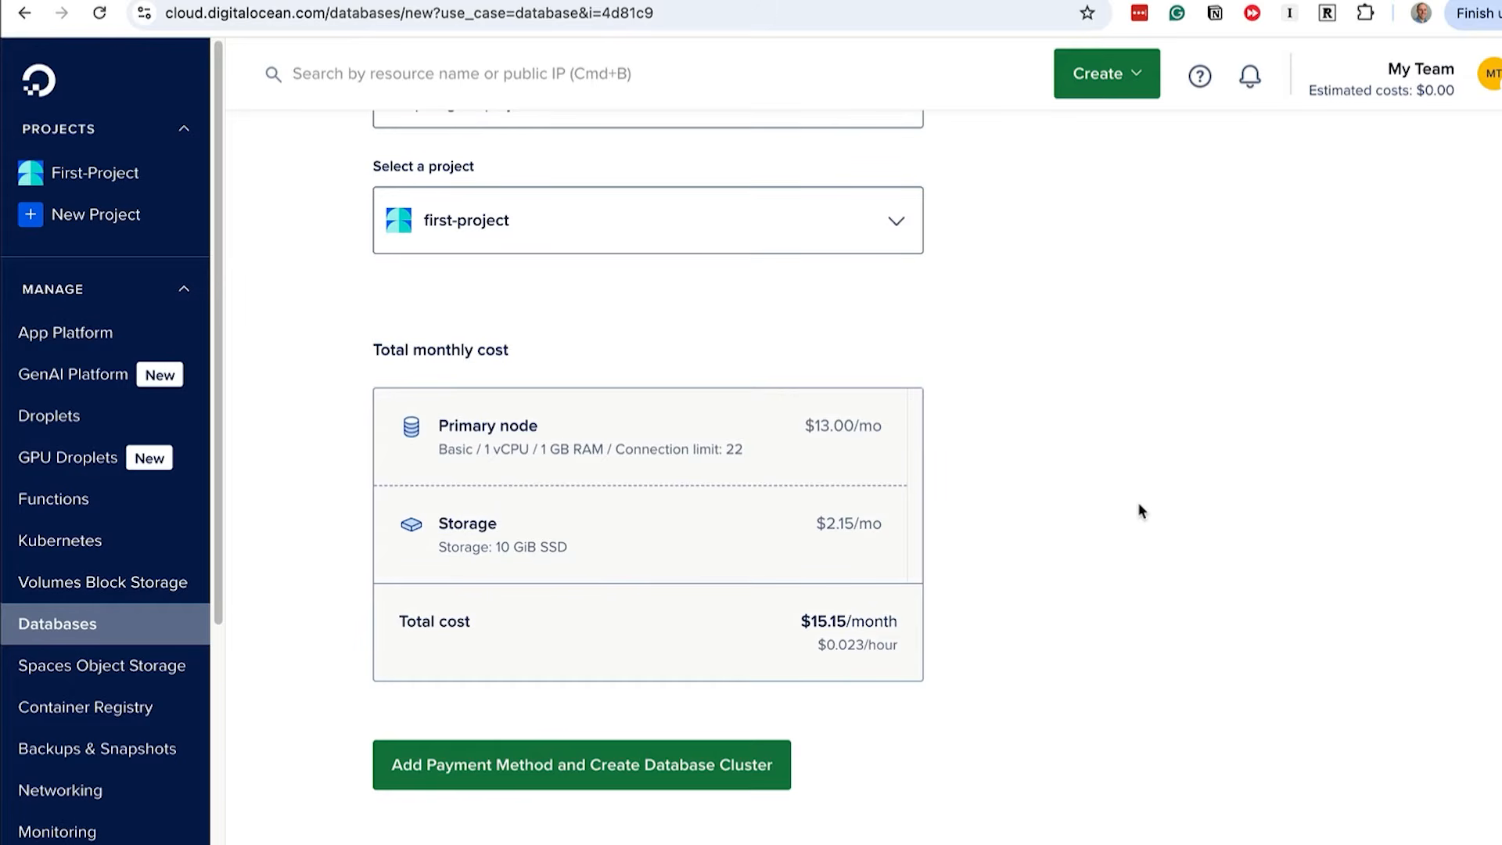
{"action": "left_click", "coordinate": [779, 775]}
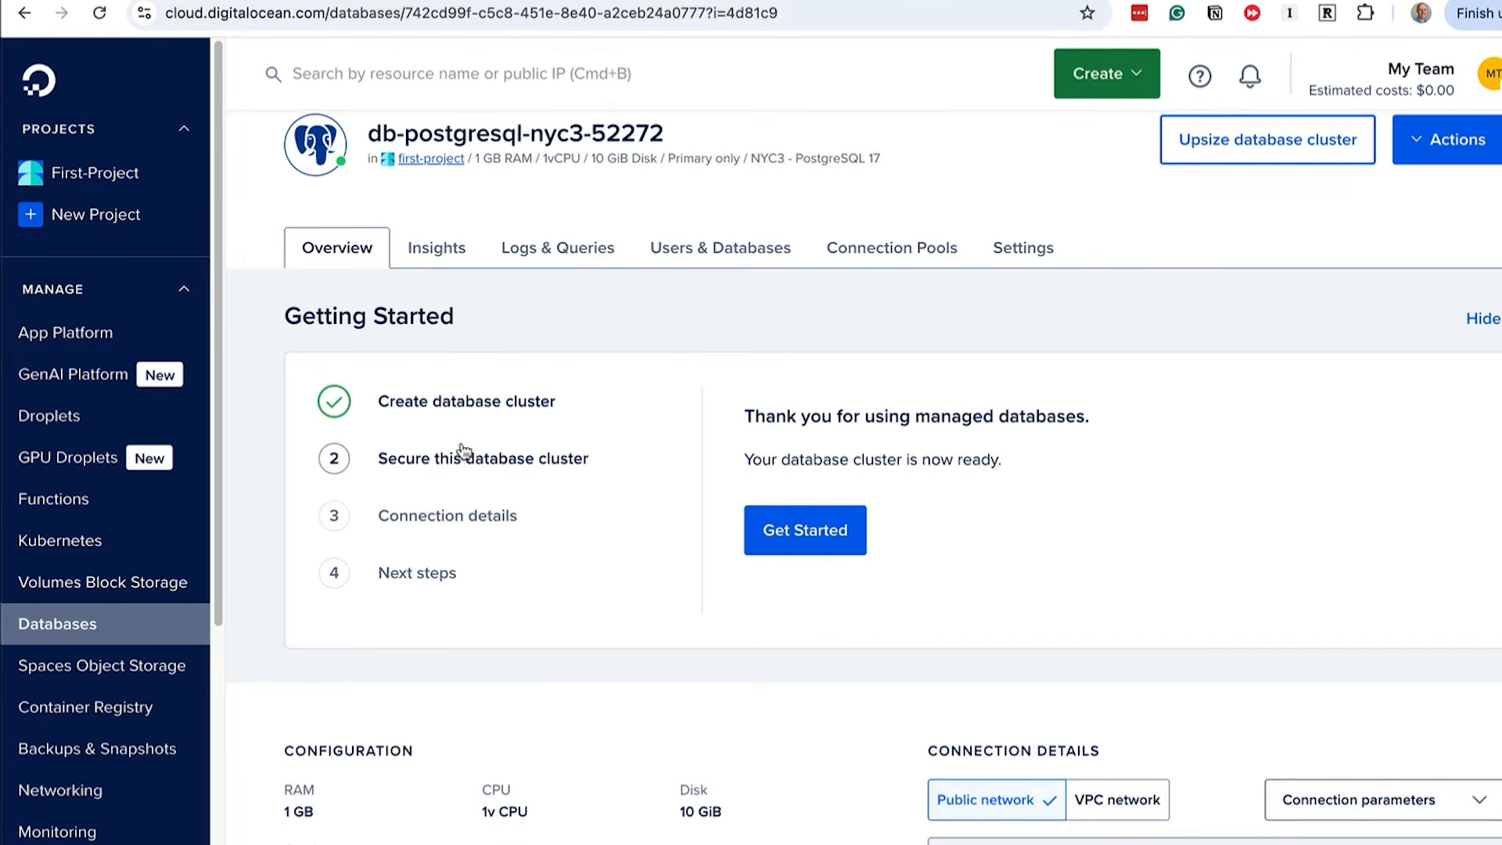
Open the overview of the new PostgreSQL cluster from the list of databases
{"action": "left_click", "coordinate": [430, 159]}
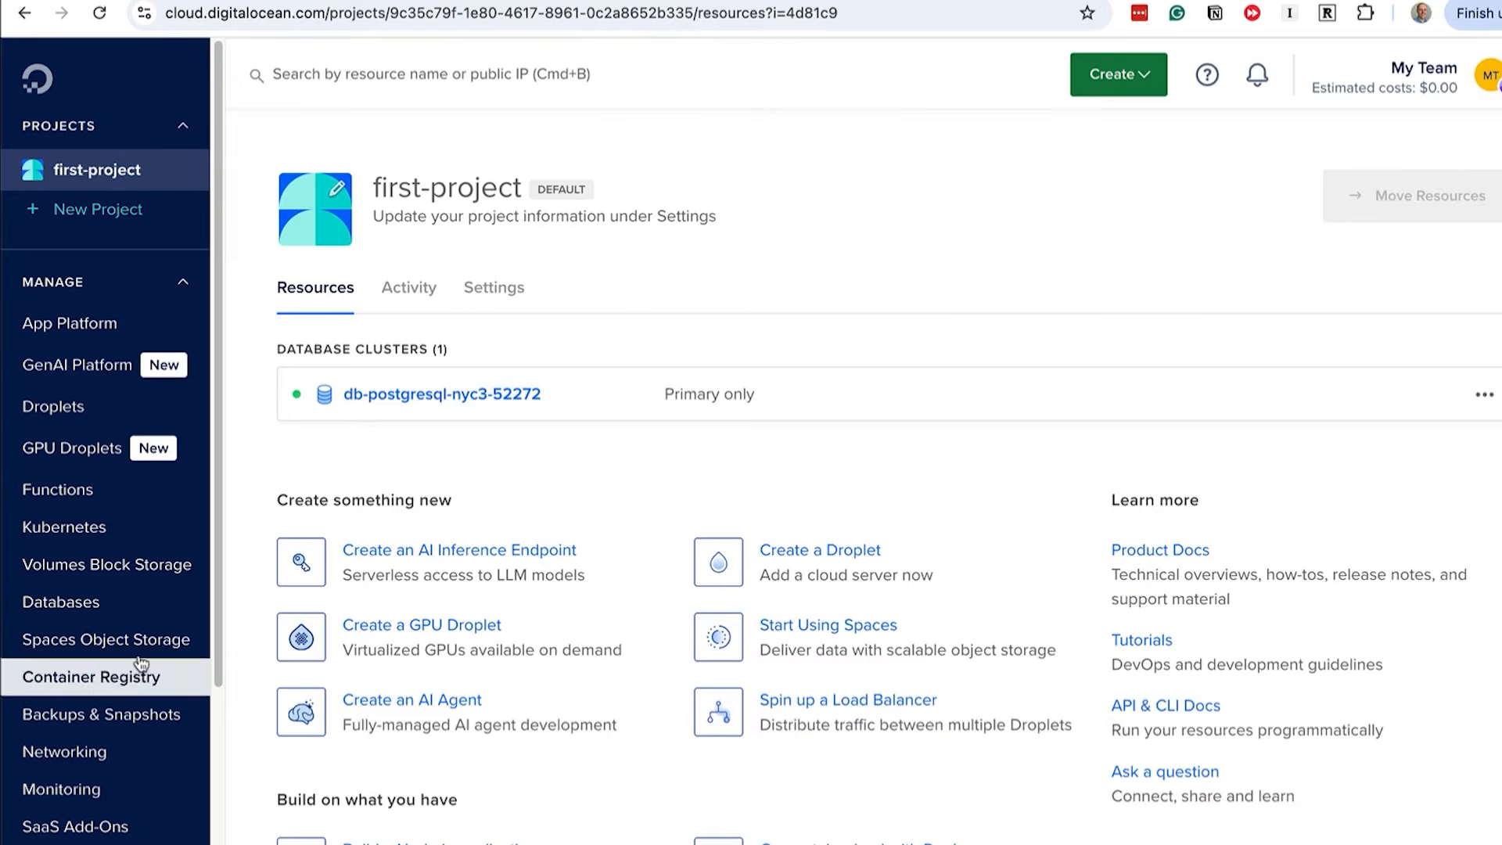
{"action": "left_click", "coordinate": [123, 609]}
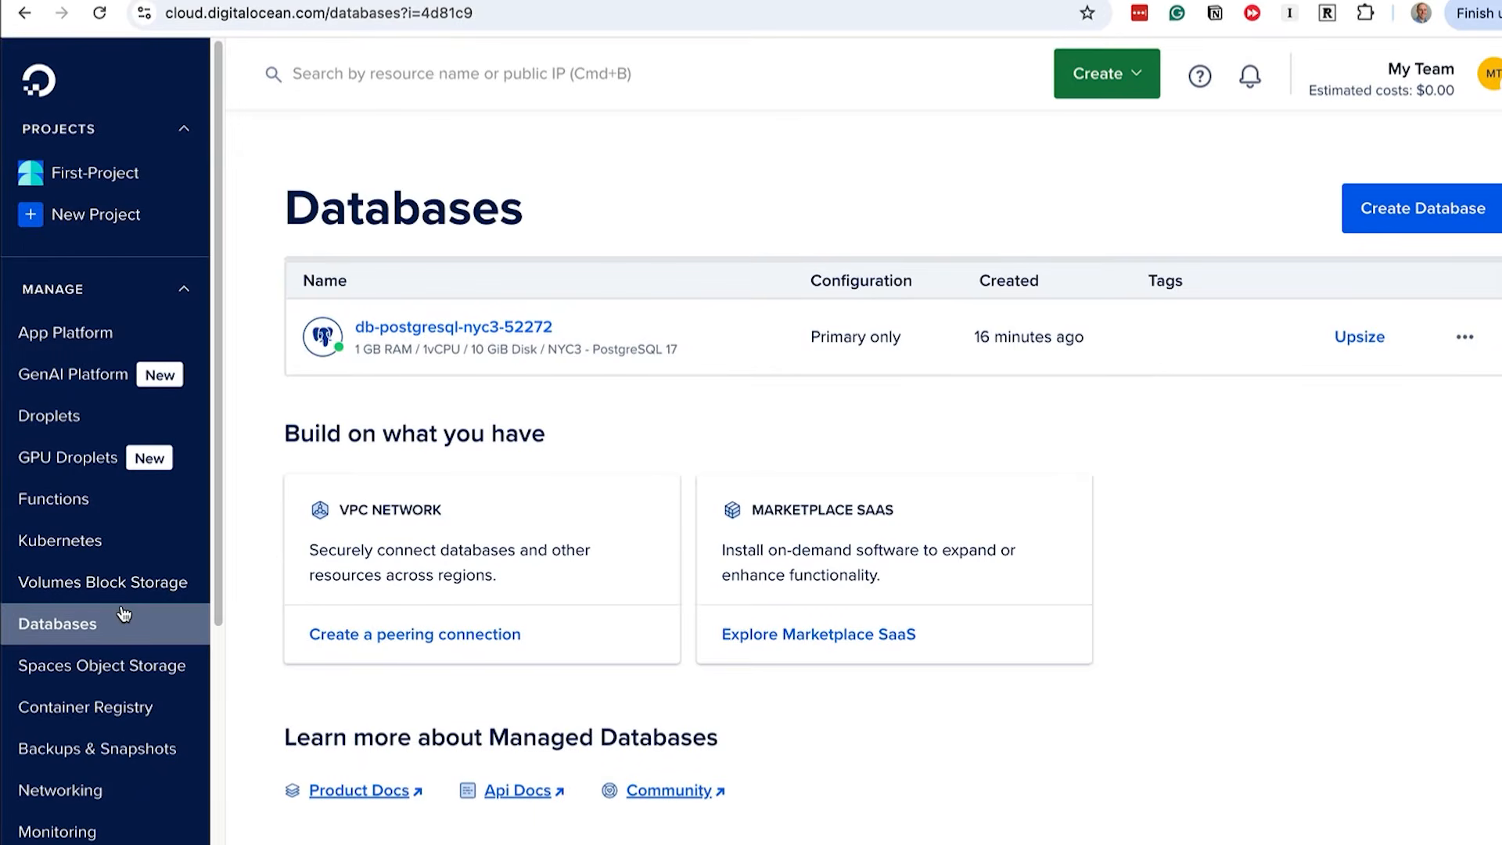
{"action": "left_click", "coordinate": [438, 327]}
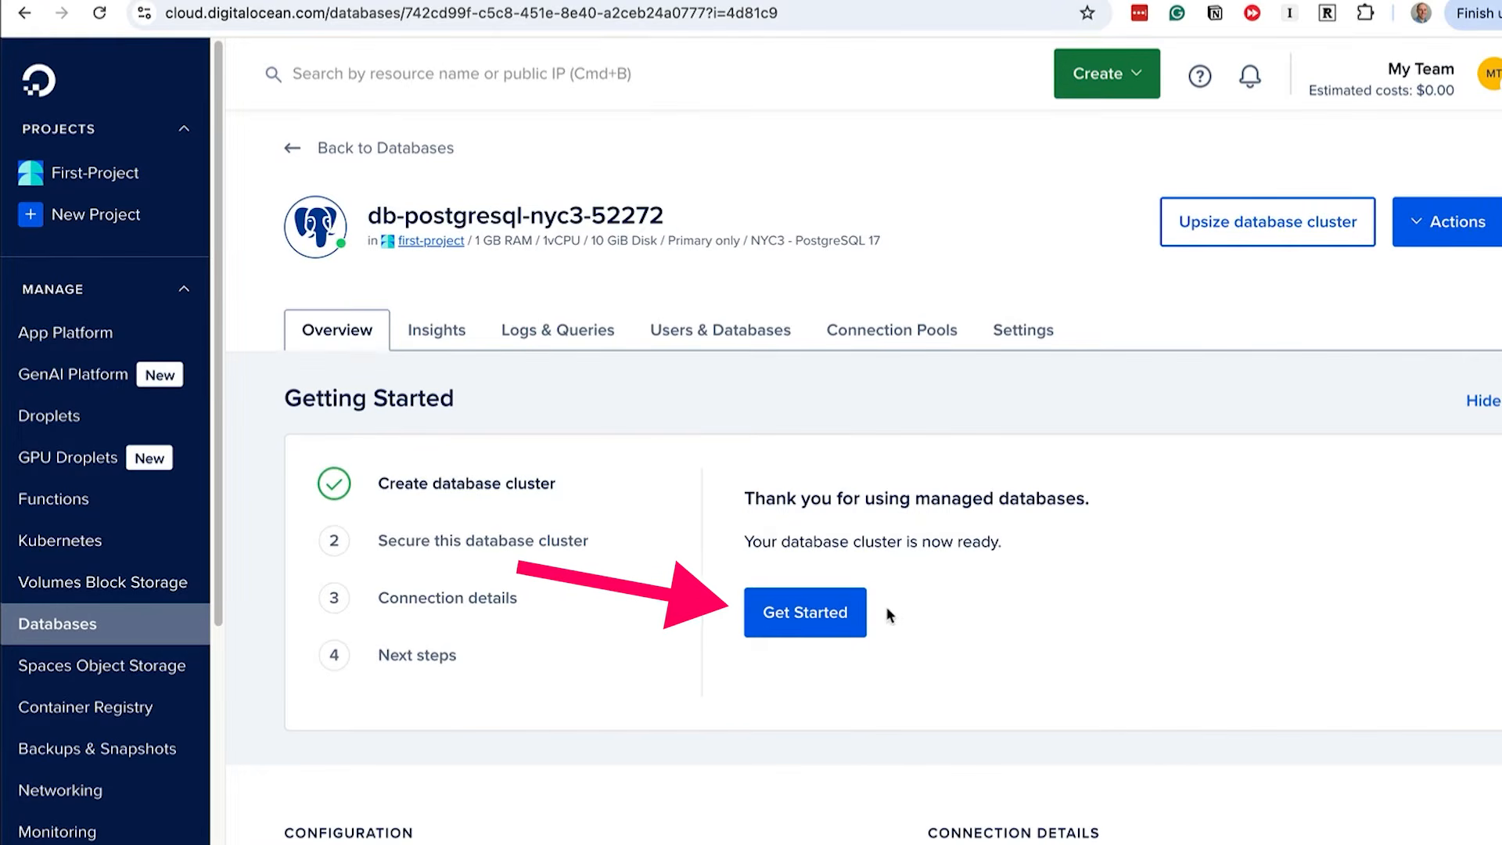
Start the cluster's guided setup and skip adding trusted sources to reach the connection details
{"action": "left_click", "coordinate": [863, 613]}
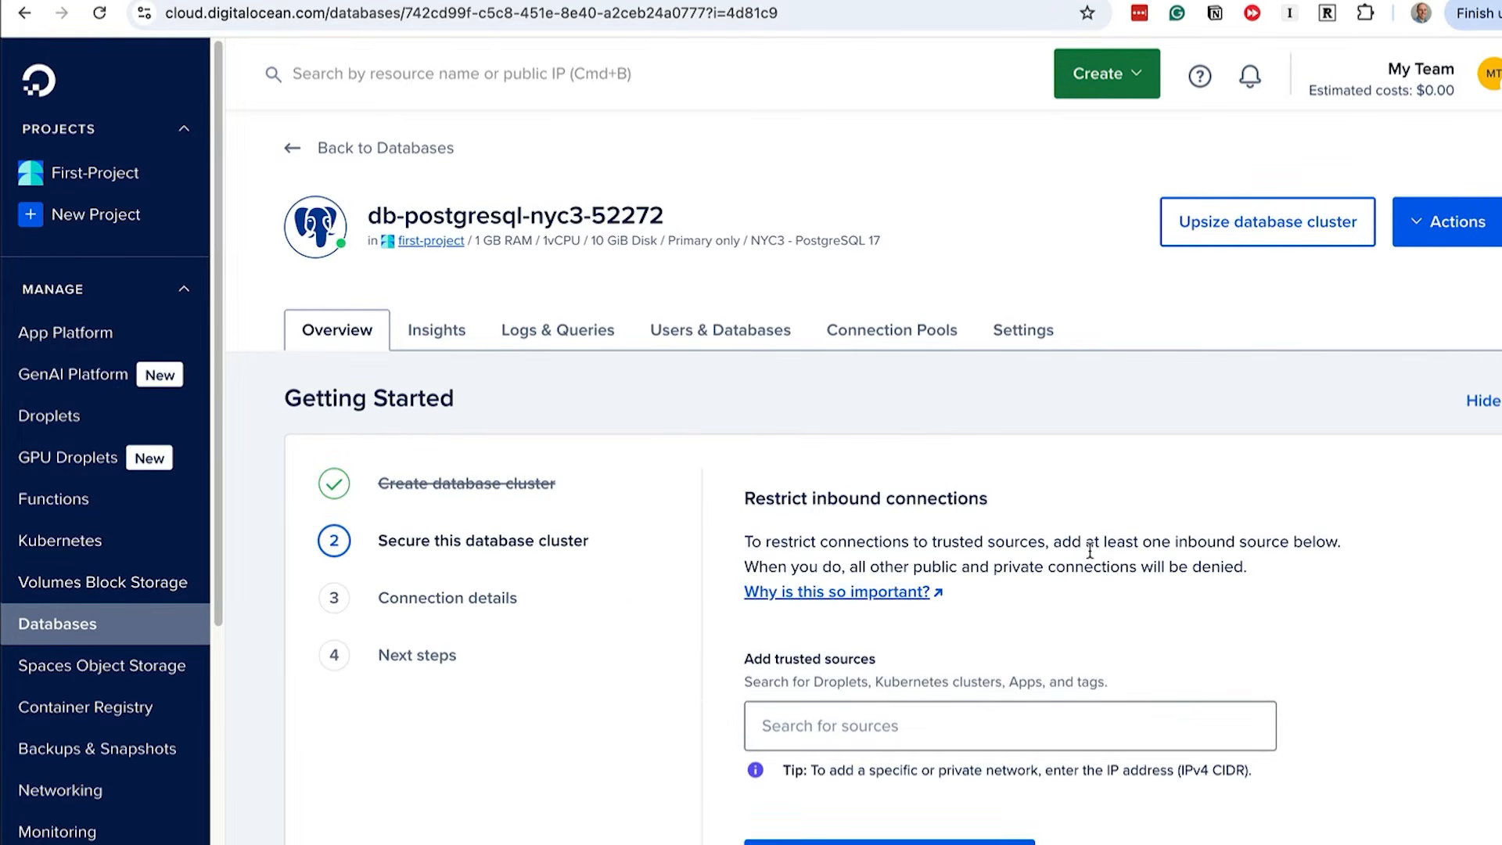
{"action": "scroll", "coordinate": [1090, 552], "scroll_direction": "down", "scroll_amount": 2}
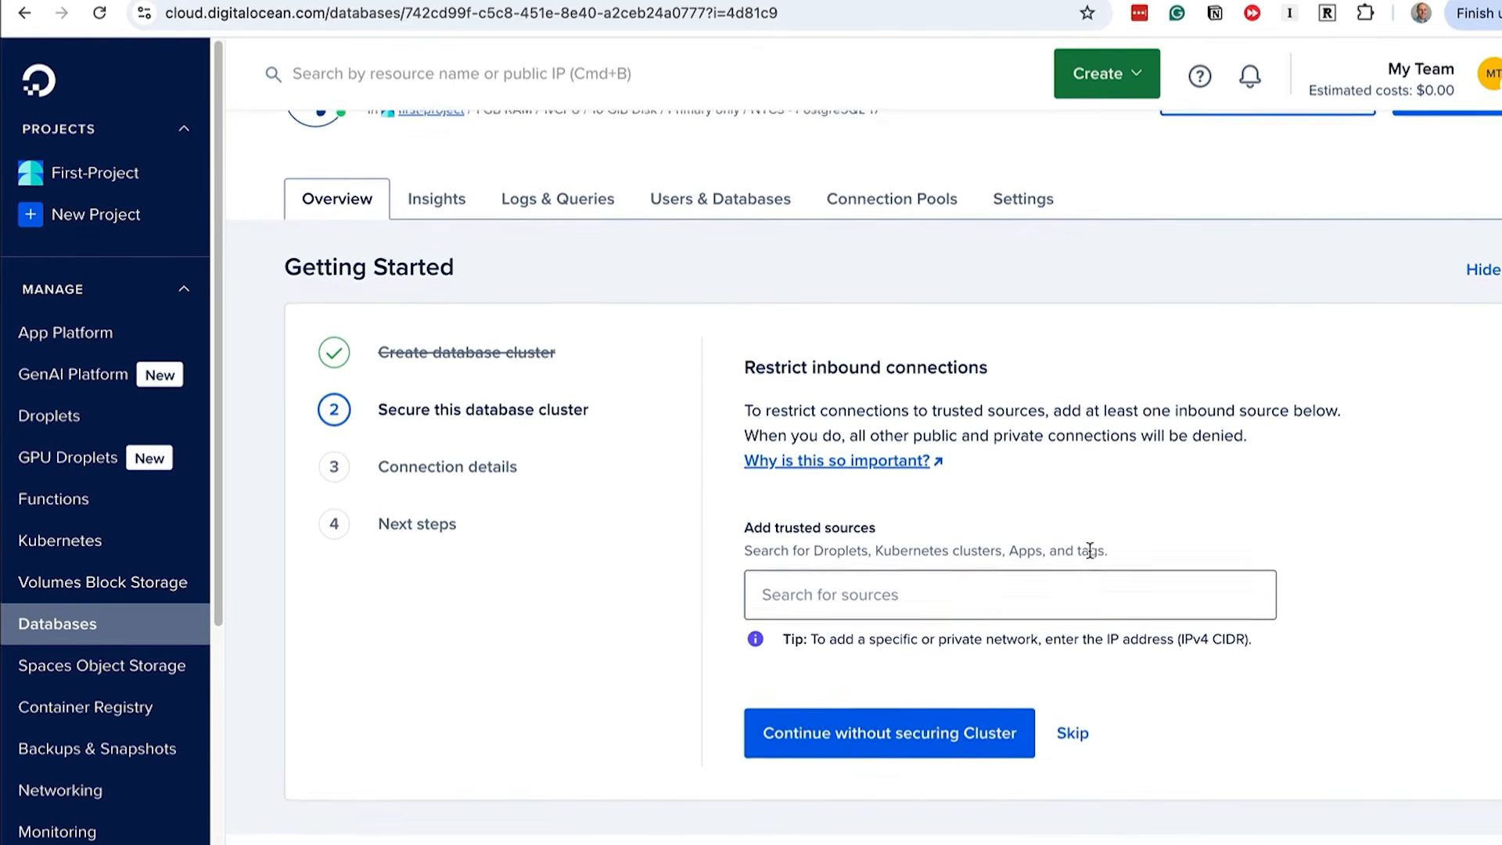
{"action": "scroll", "coordinate": [1090, 552], "scroll_direction": "down", "scroll_amount": 2}
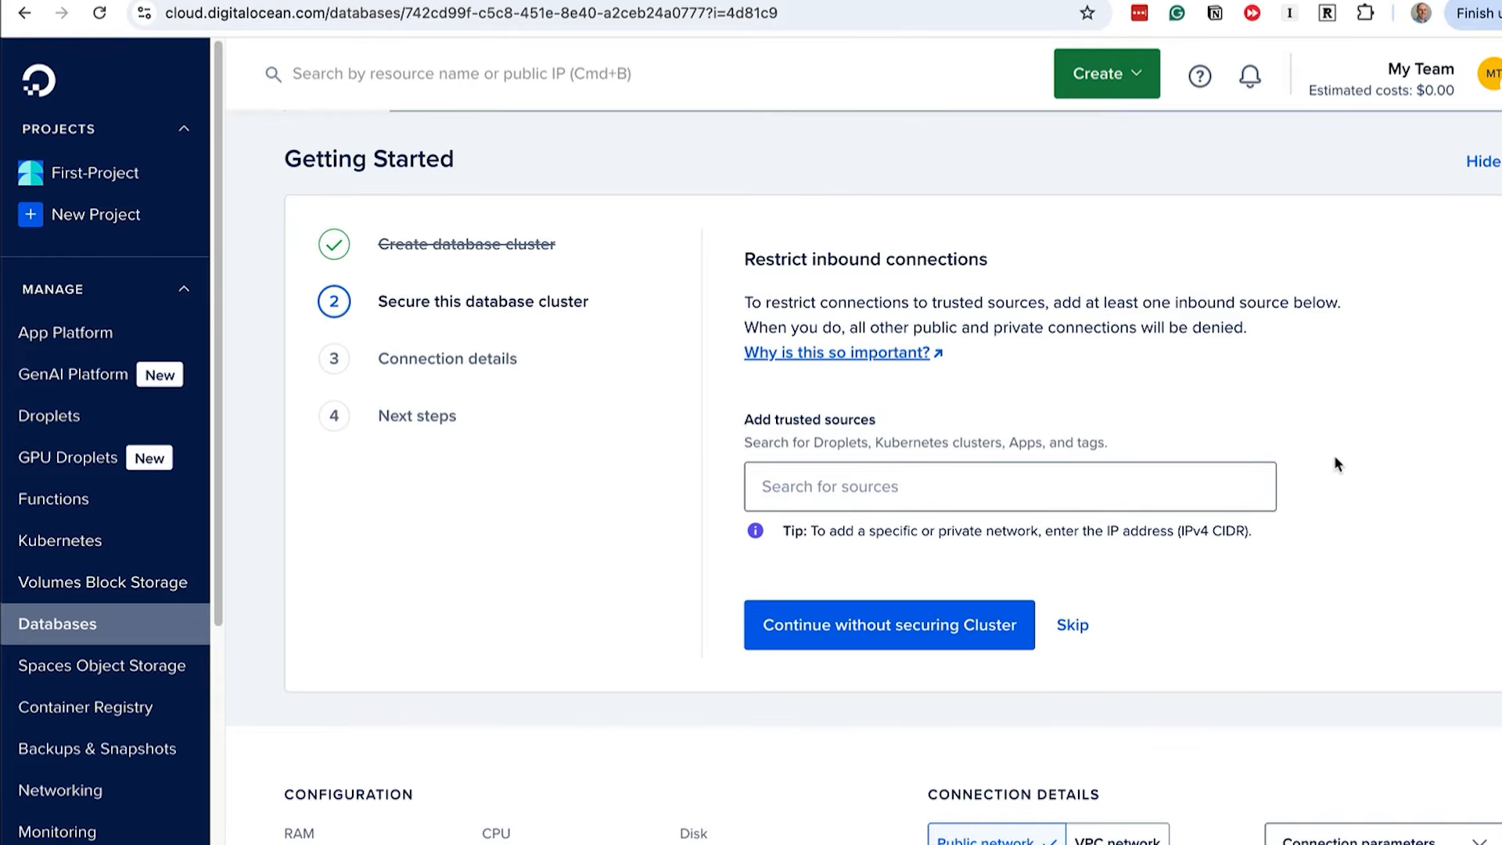
{"action": "left_click", "coordinate": [1237, 472]}
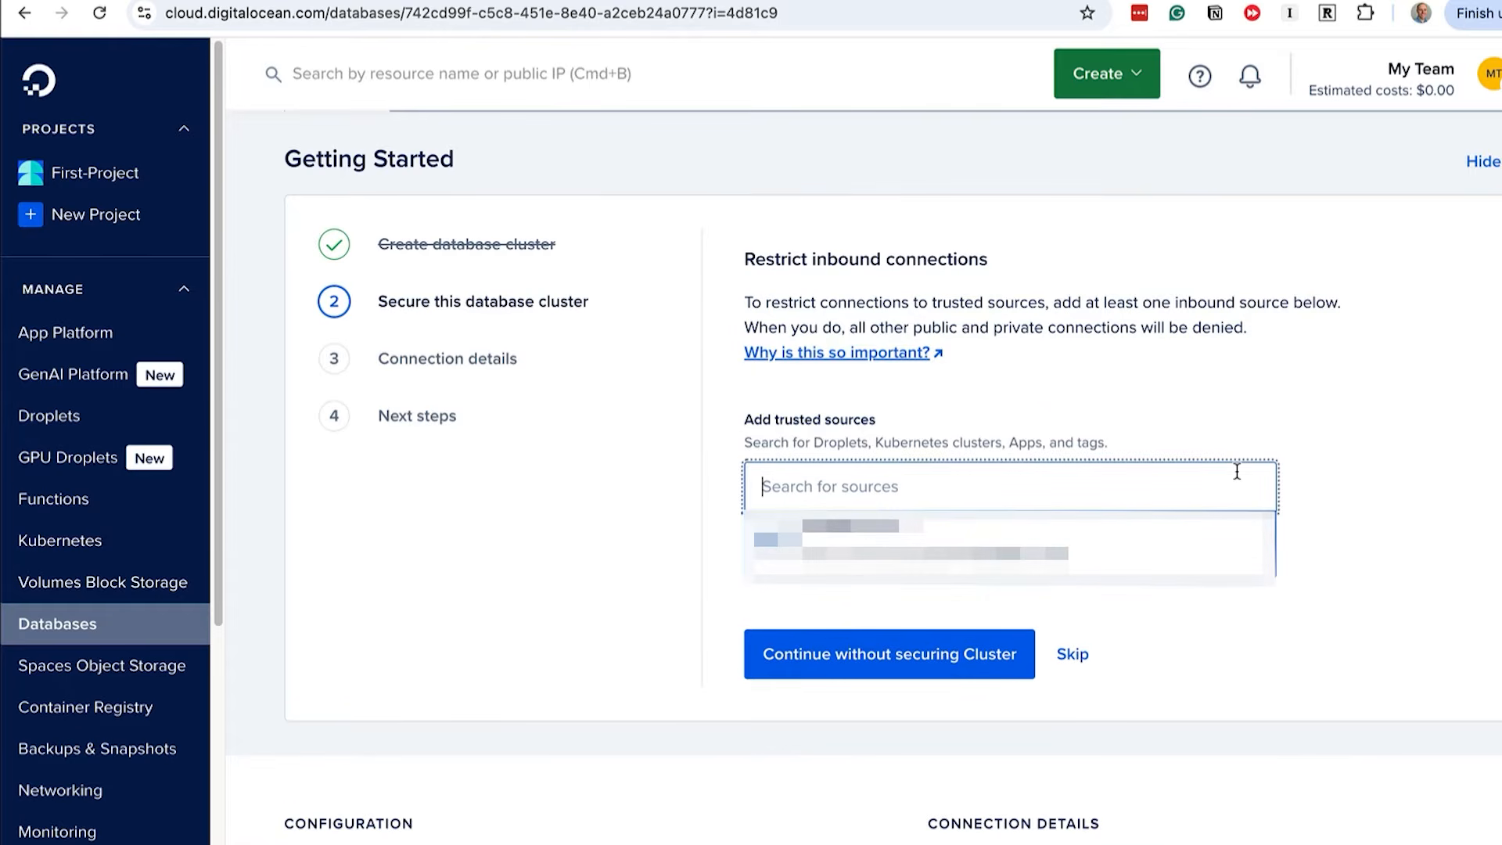
{"action": "left_click", "coordinate": [1317, 424]}
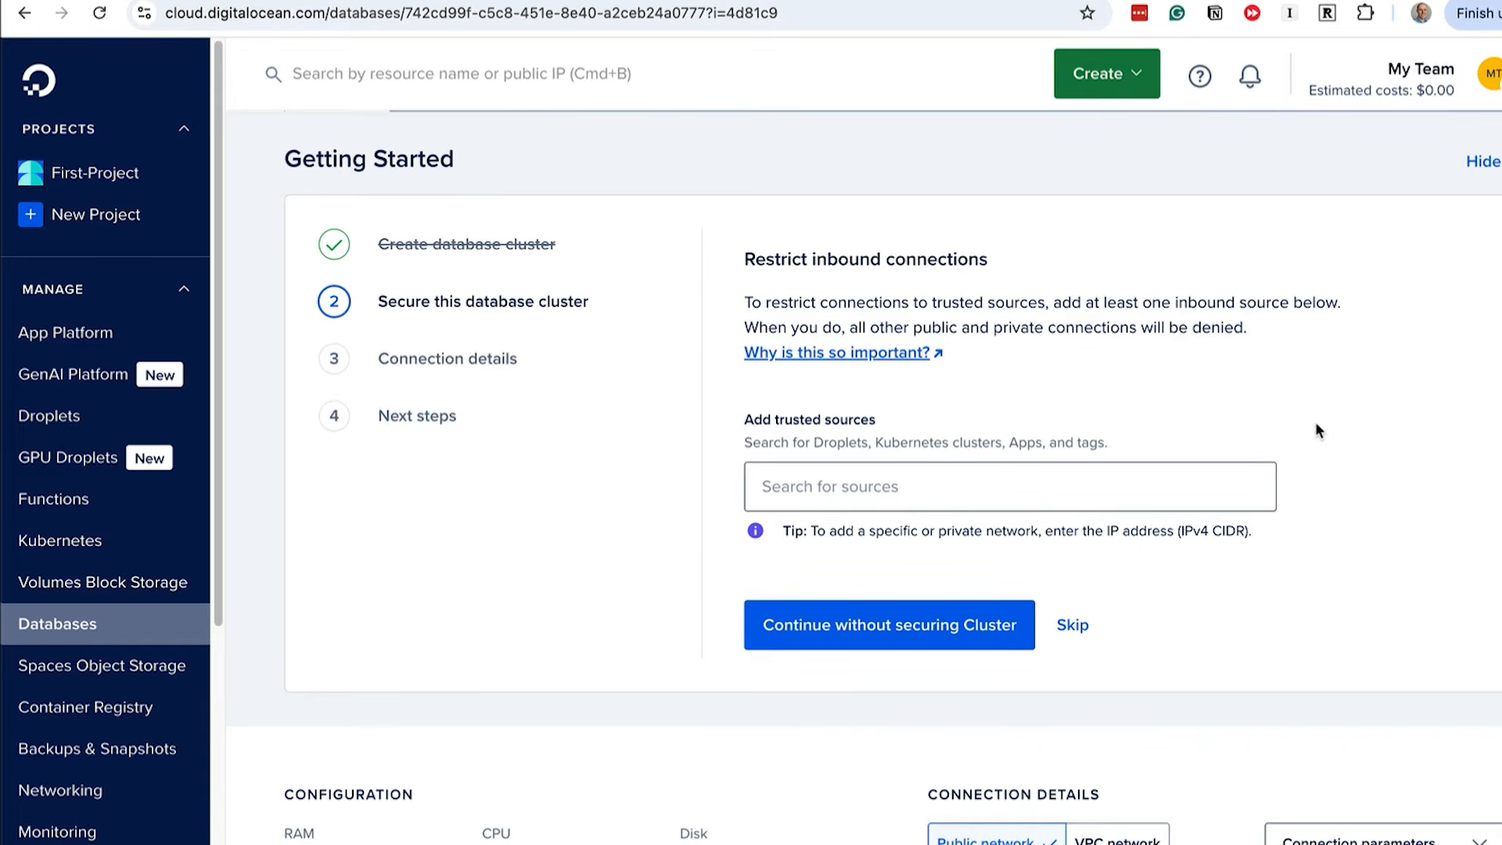
{"action": "left_click", "coordinate": [1072, 625]}
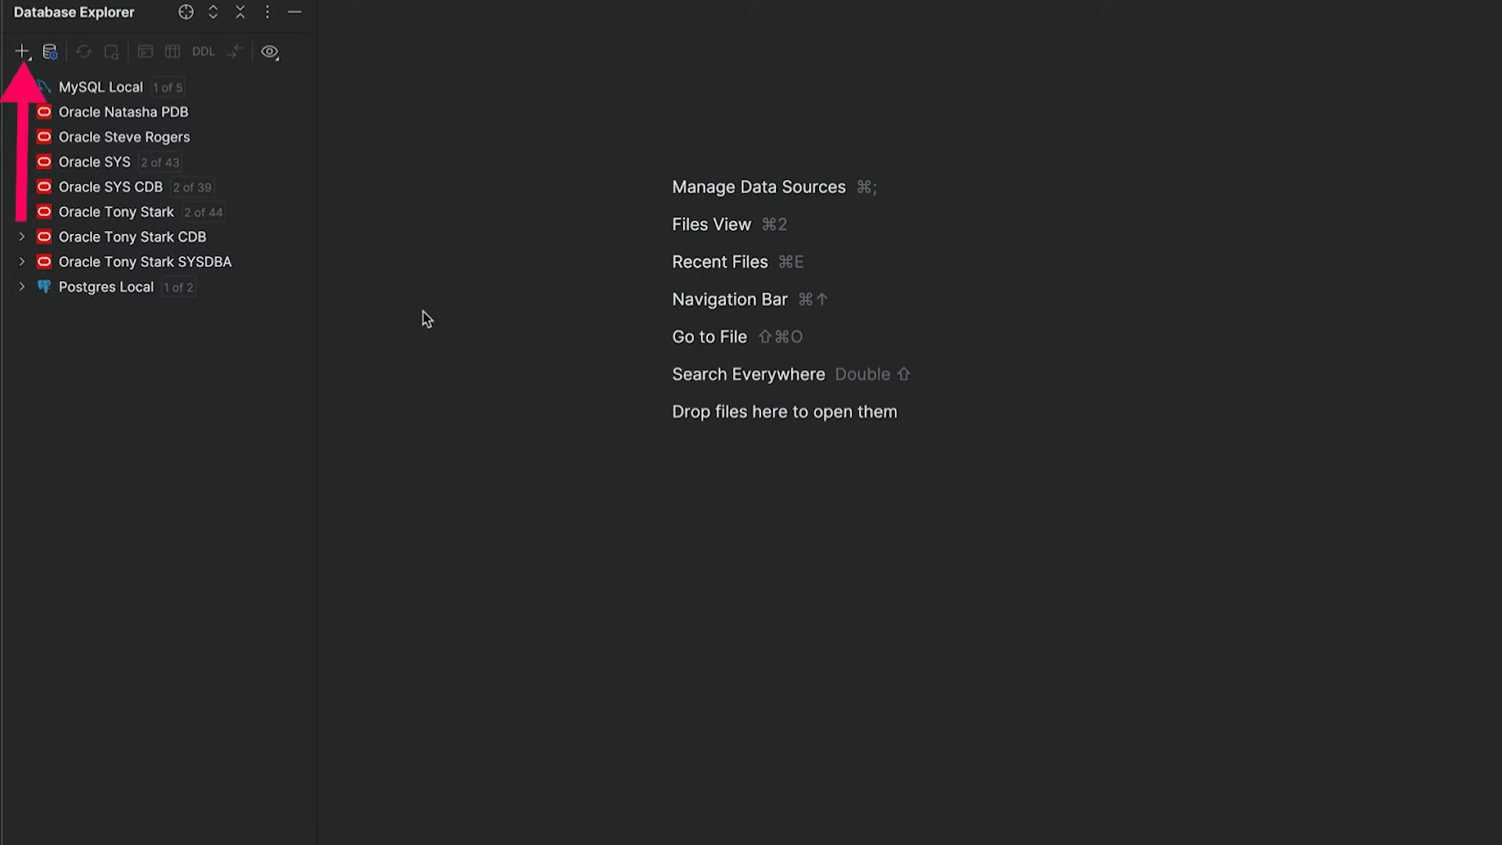
Switch to DataGrip and add a new PostgreSQL data source
{"action": "left_click", "coordinate": [28, 56]}
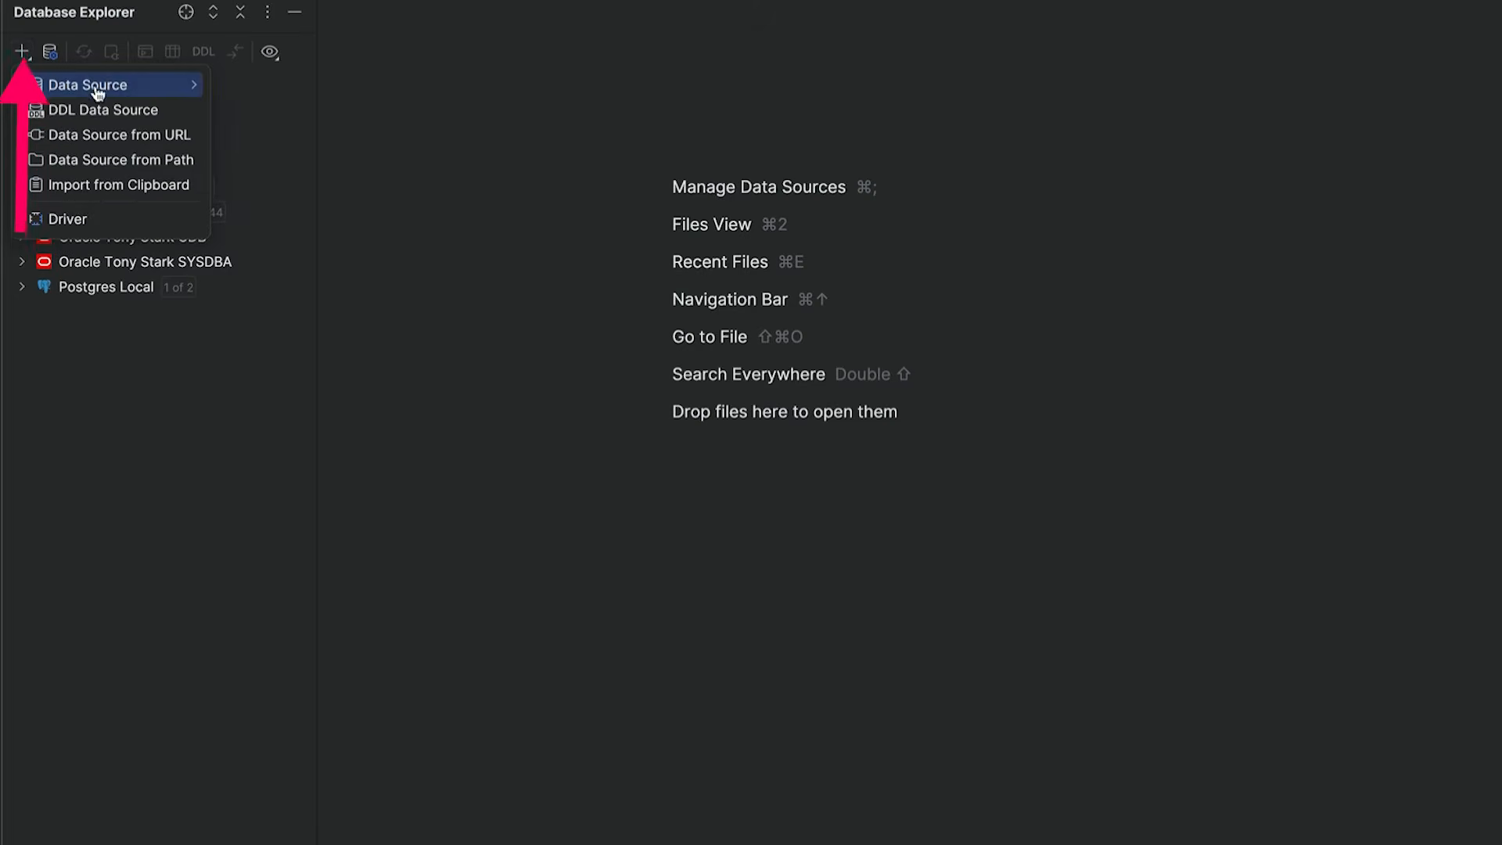
{"action": "mouse_move", "coordinate": [125, 87]}
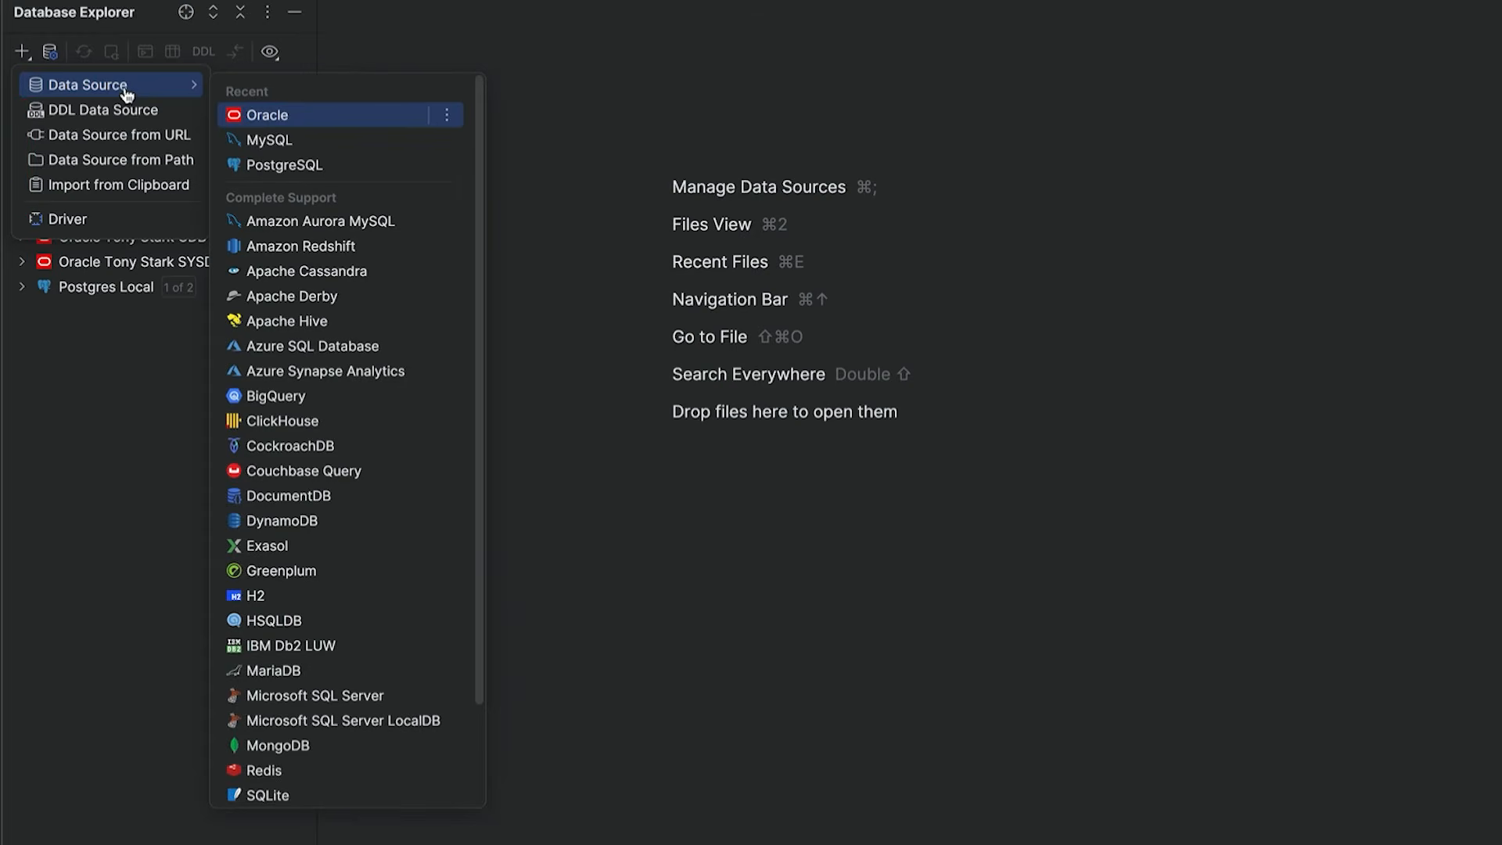
{"action": "left_click", "coordinate": [352, 167]}
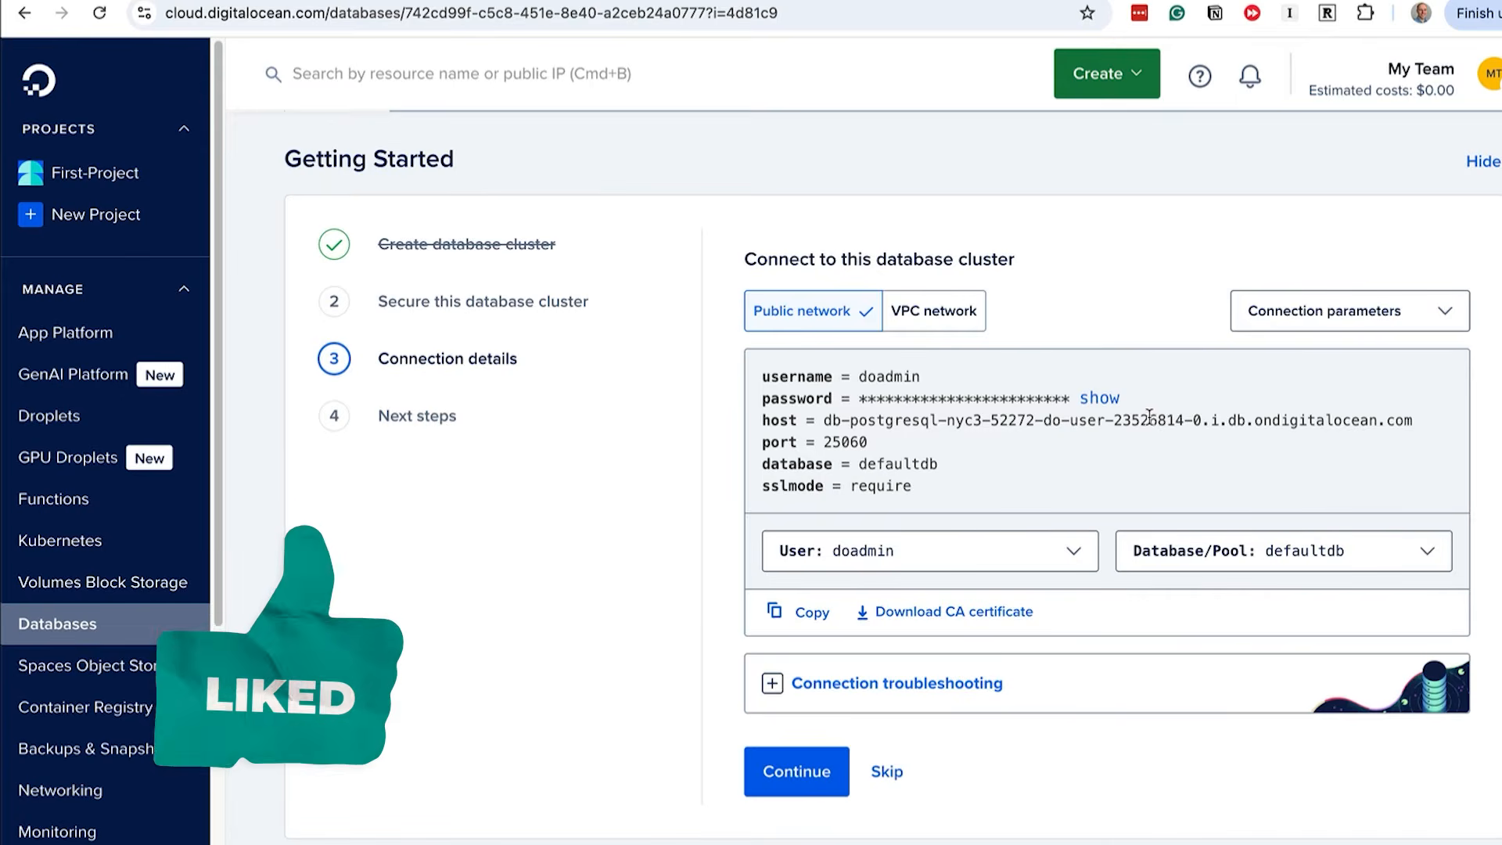
Copy the host address from the cluster's connection details into the new data source's host setting
{"action": "left_click_drag", "start_coordinate": [824, 421], "coordinate": [1412, 422]}
{"action": "key", "text": "super+c"}
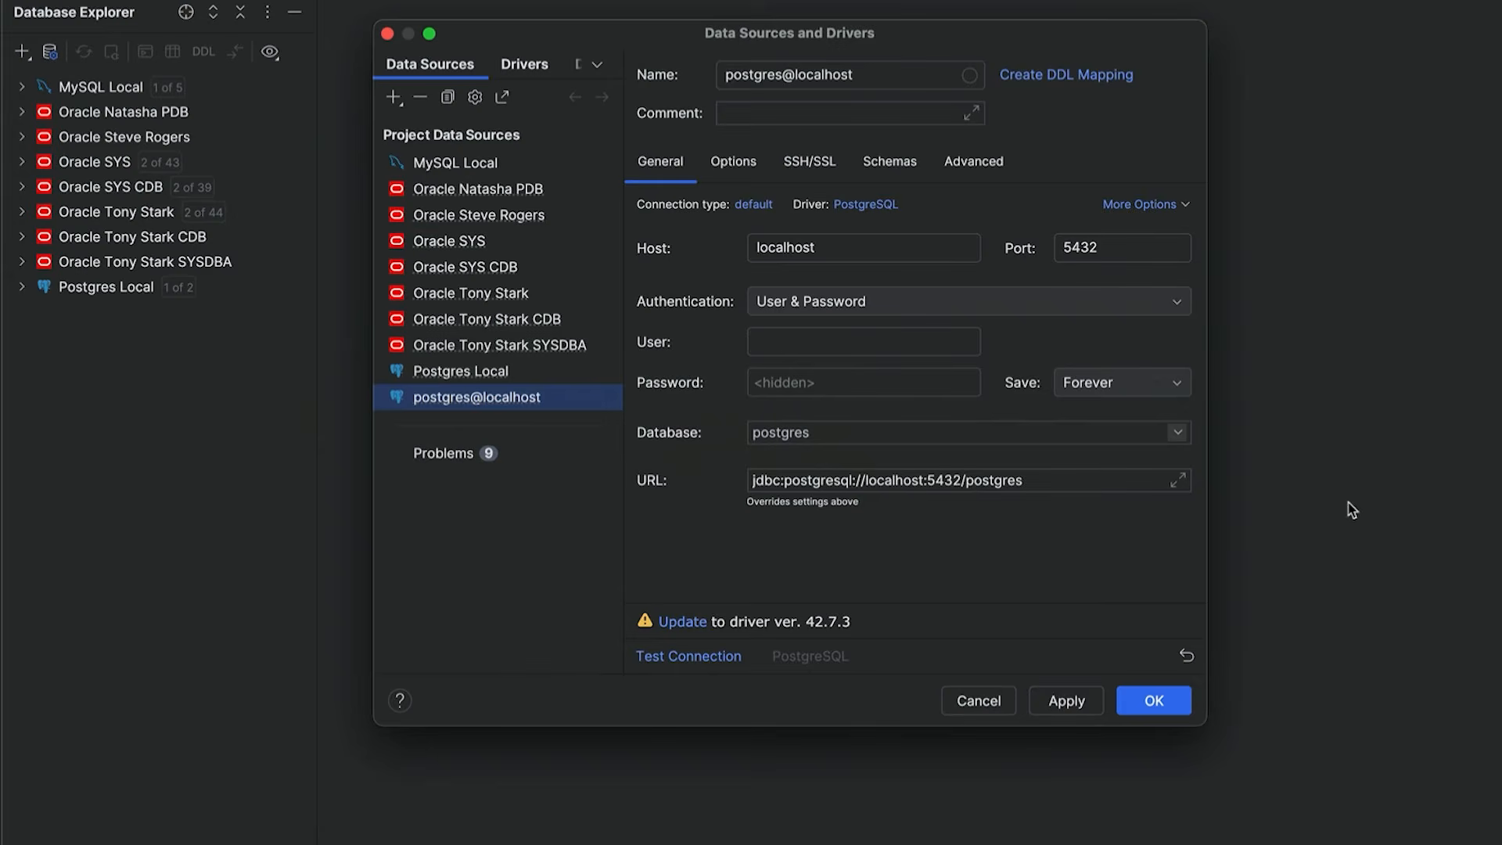
{"action": "double_click", "coordinate": [819, 246]}
{"action": "key", "text": "super+v"}
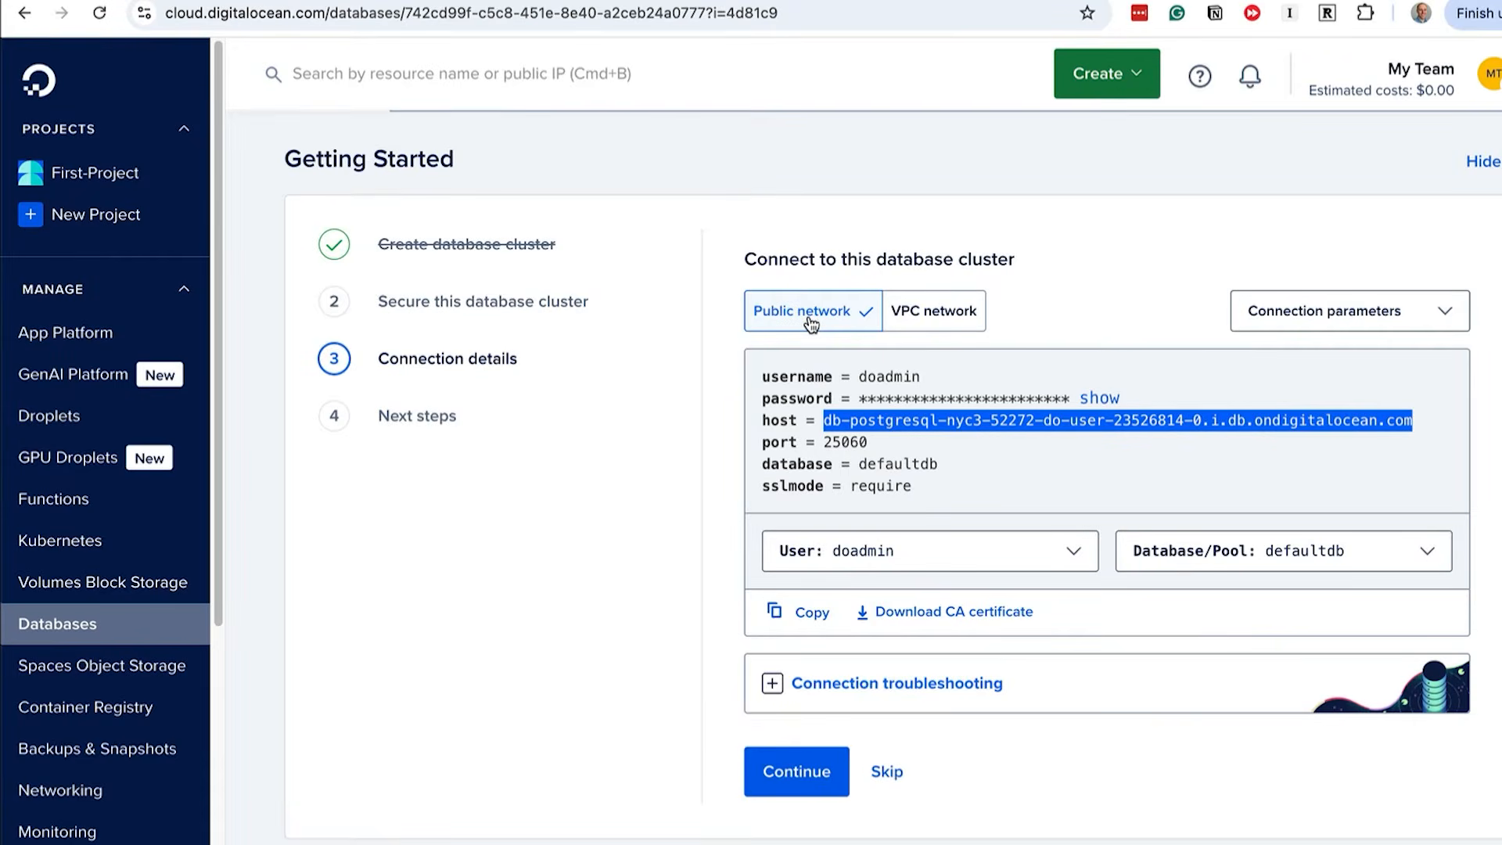
Fill in the data source's port 25060, user doadmin, account password and database defaultdb from the cluster's connection details
{"action": "double_click", "coordinate": [845, 442]}
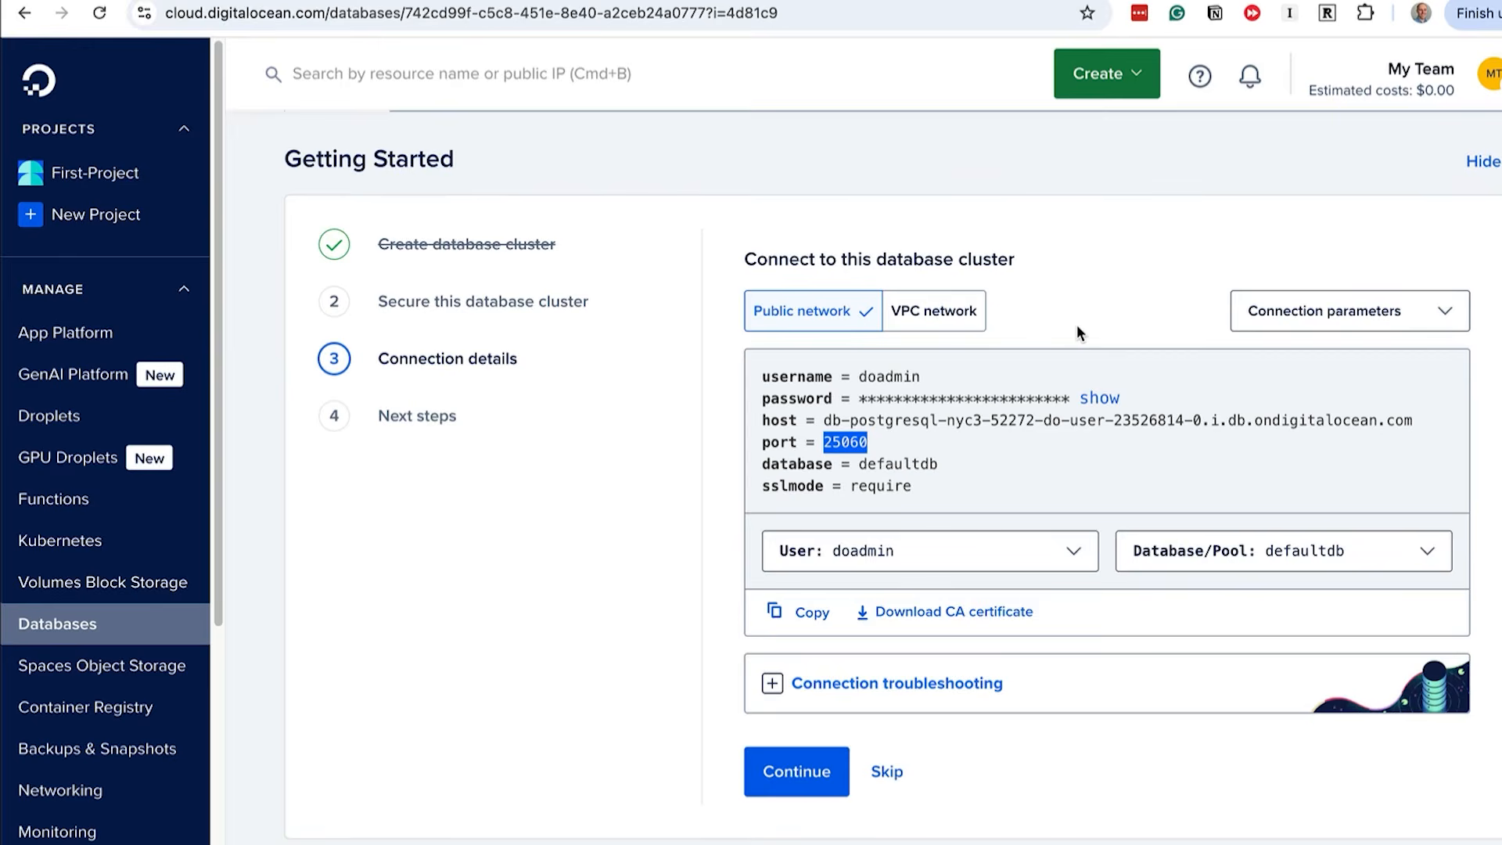
{"action": "double_click", "coordinate": [889, 377]}
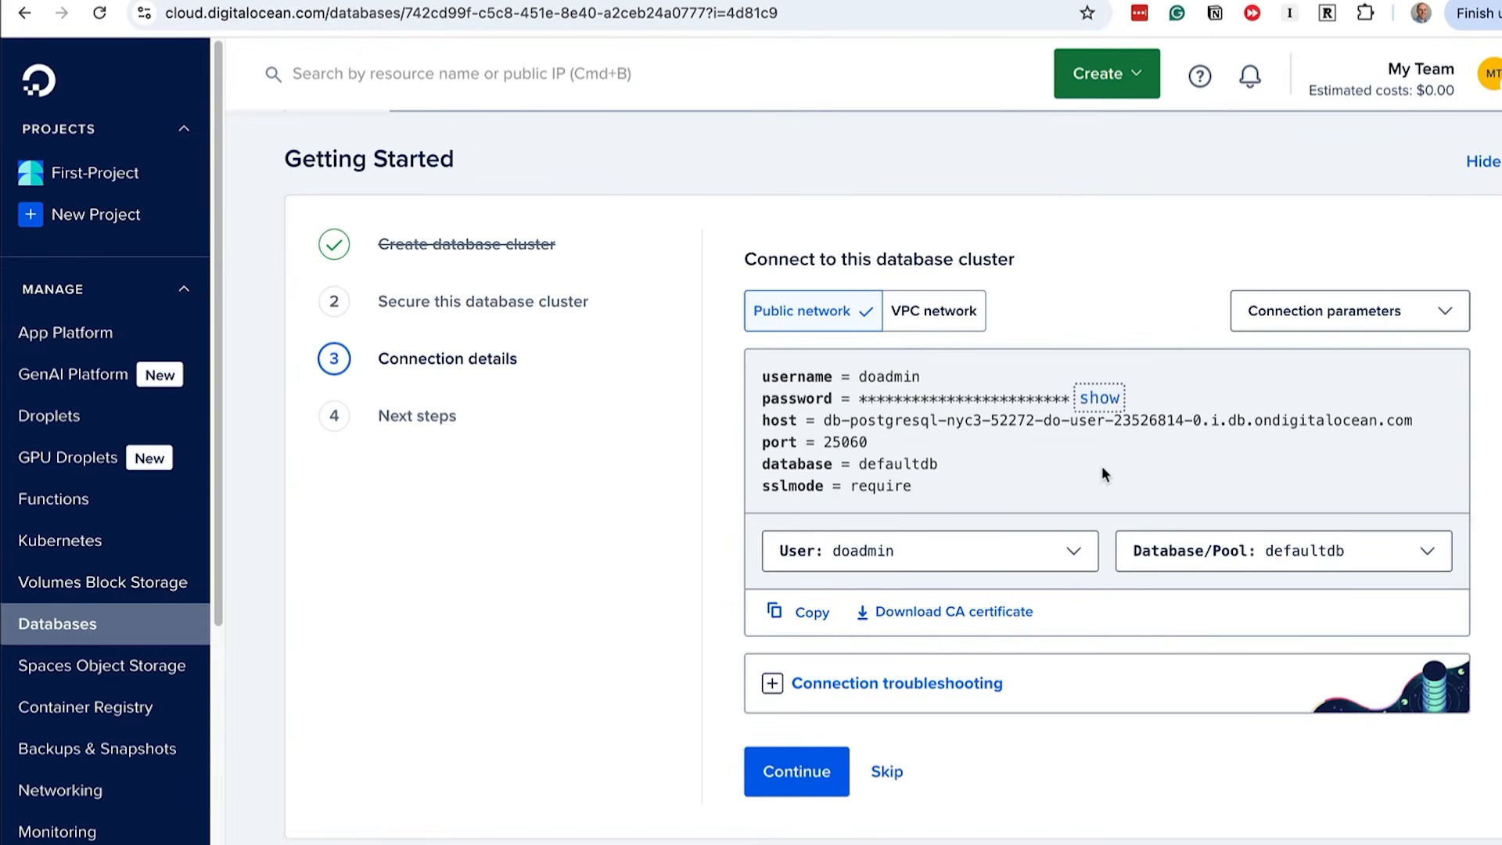
{"action": "double_click", "coordinate": [899, 464]}
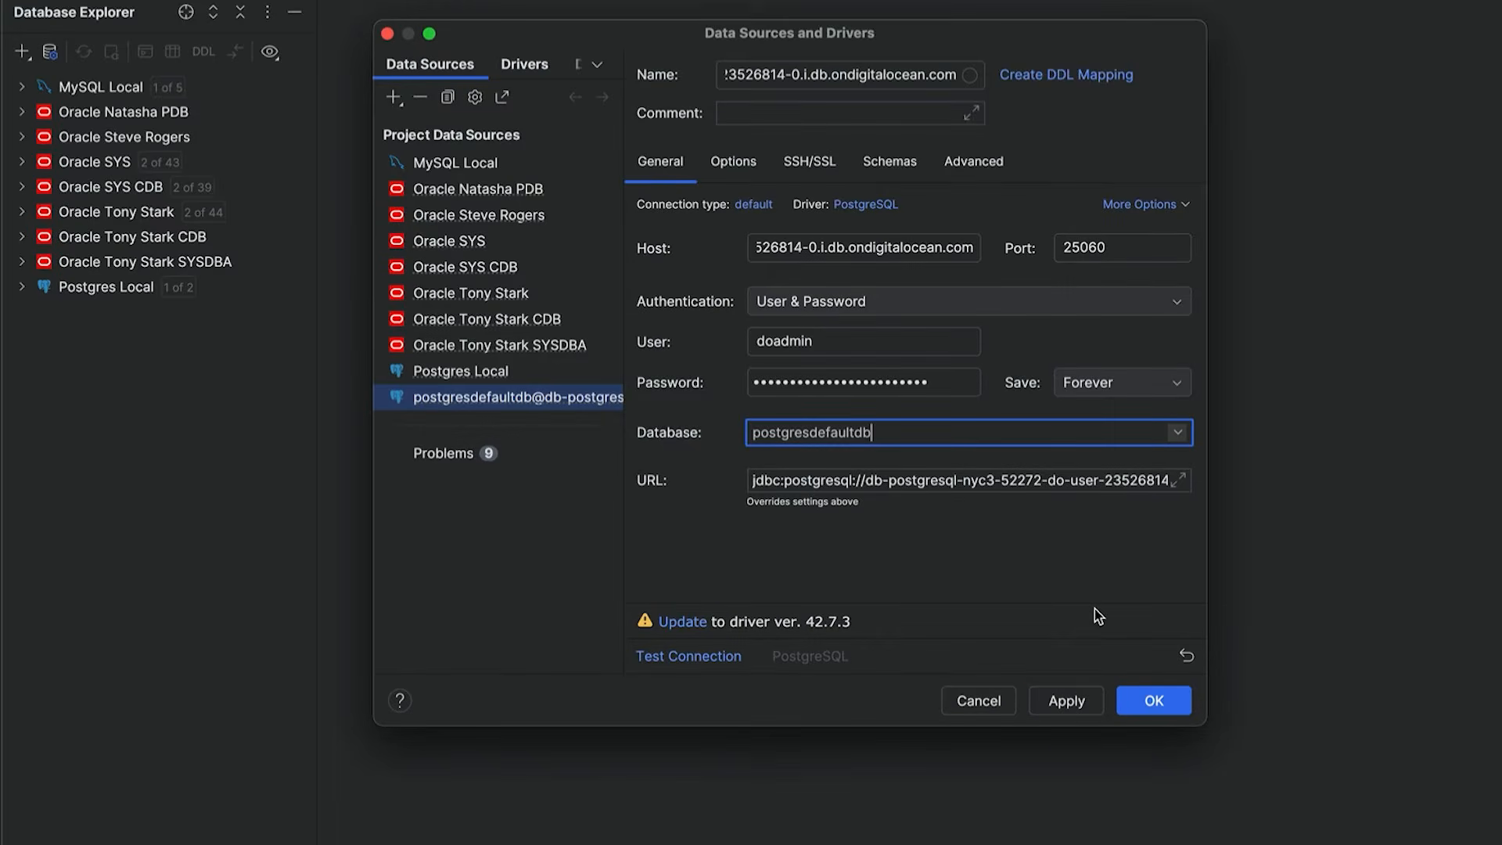
Test the connection to defaultdb and save the new data source
{"action": "left_click", "coordinate": [722, 657]}
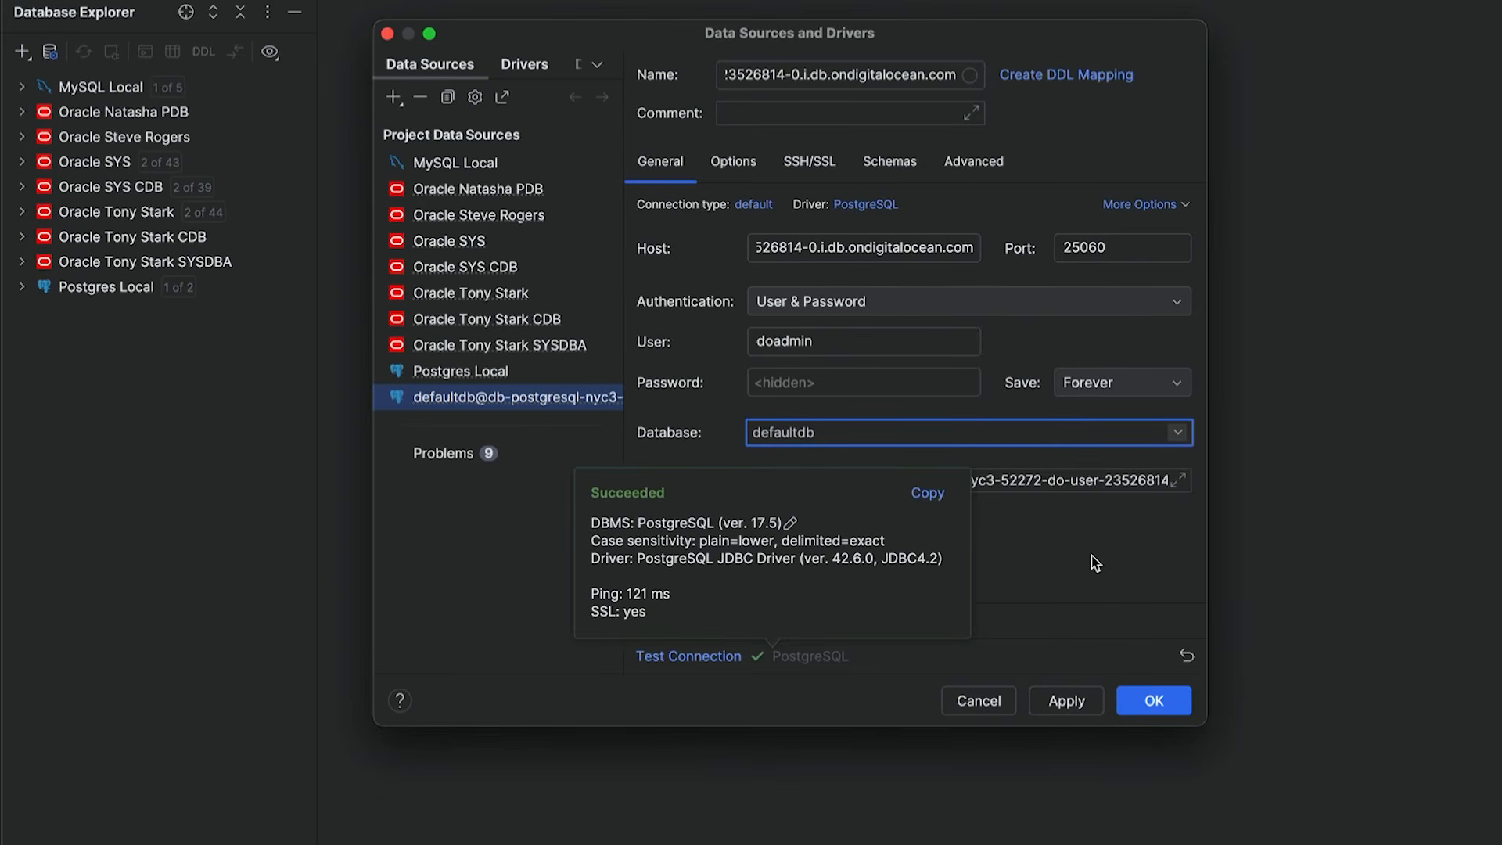
{"action": "left_click", "coordinate": [1155, 701]}
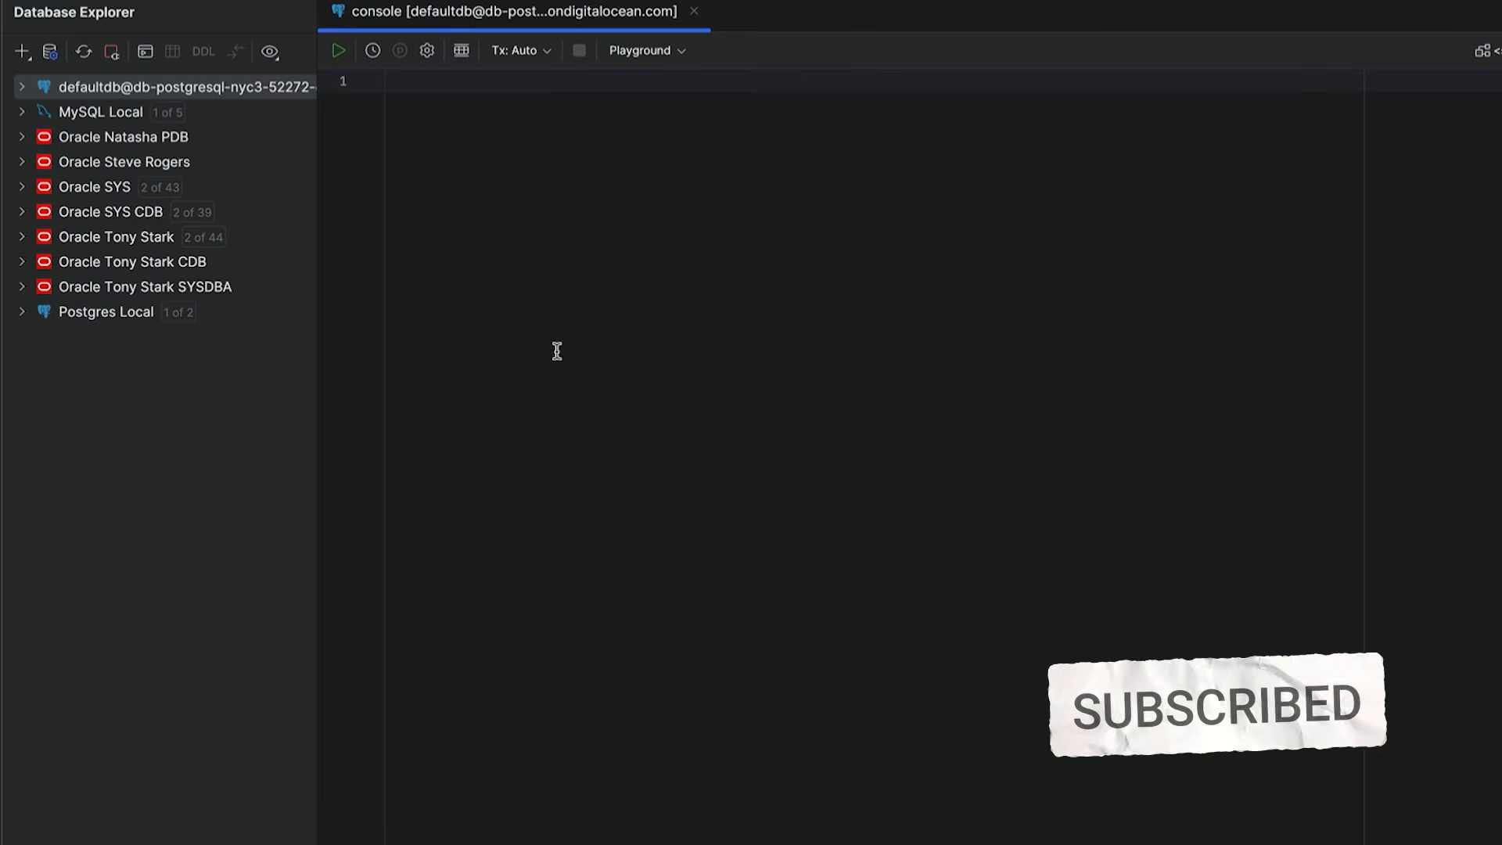
Rename the new defaultdb data source to "Postgres Digital Ocean" and save it
{"action": "right_click", "coordinate": [254, 86]}
{"action": "left_click", "coordinate": [301, 135]}
{"action": "type", "text": "Postgres Digital Ocean"}
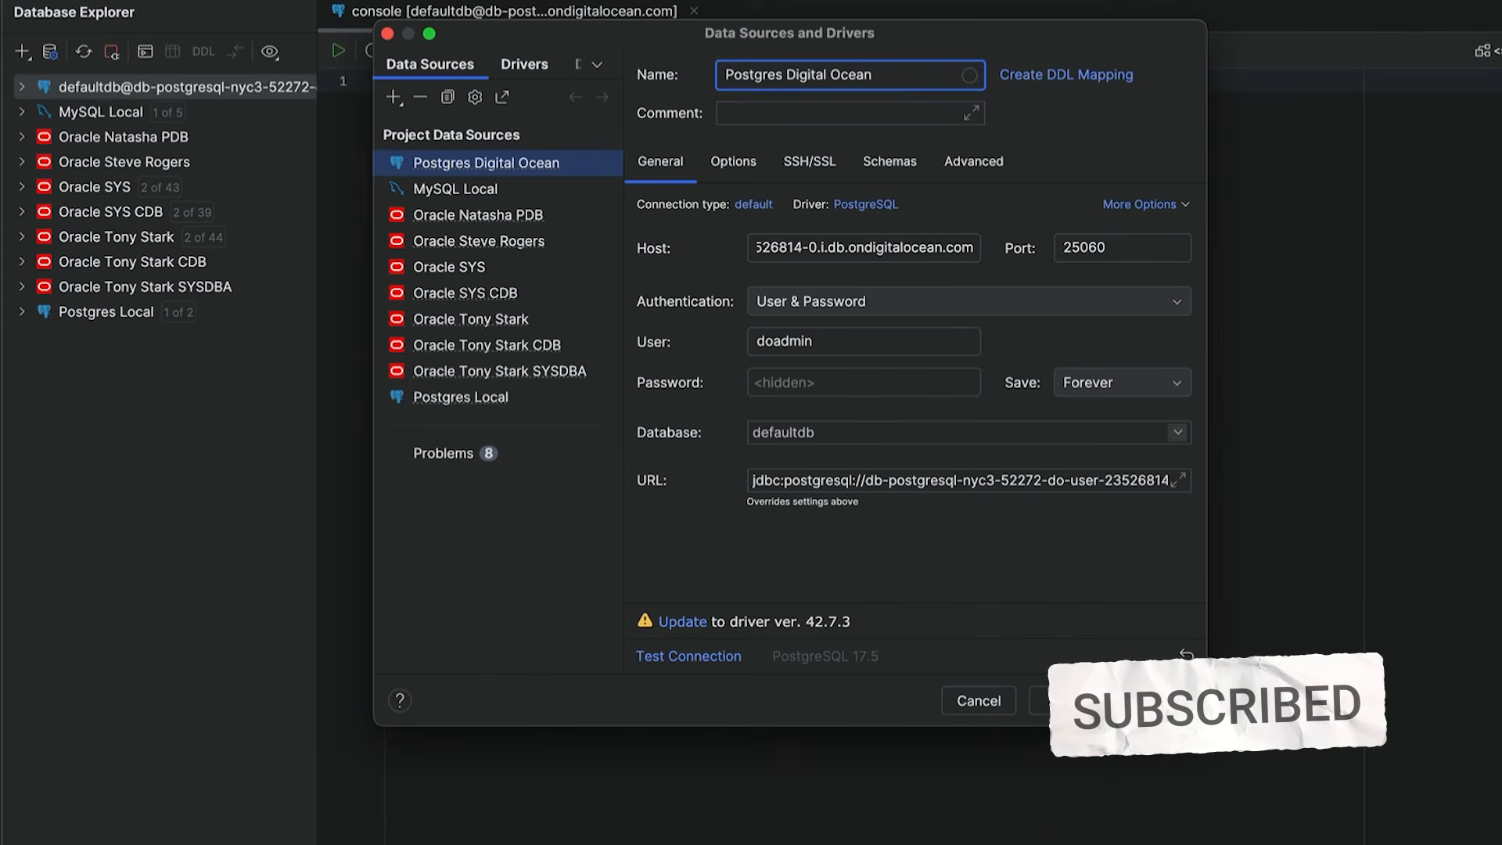
{"action": "left_click", "coordinate": [1184, 706]}
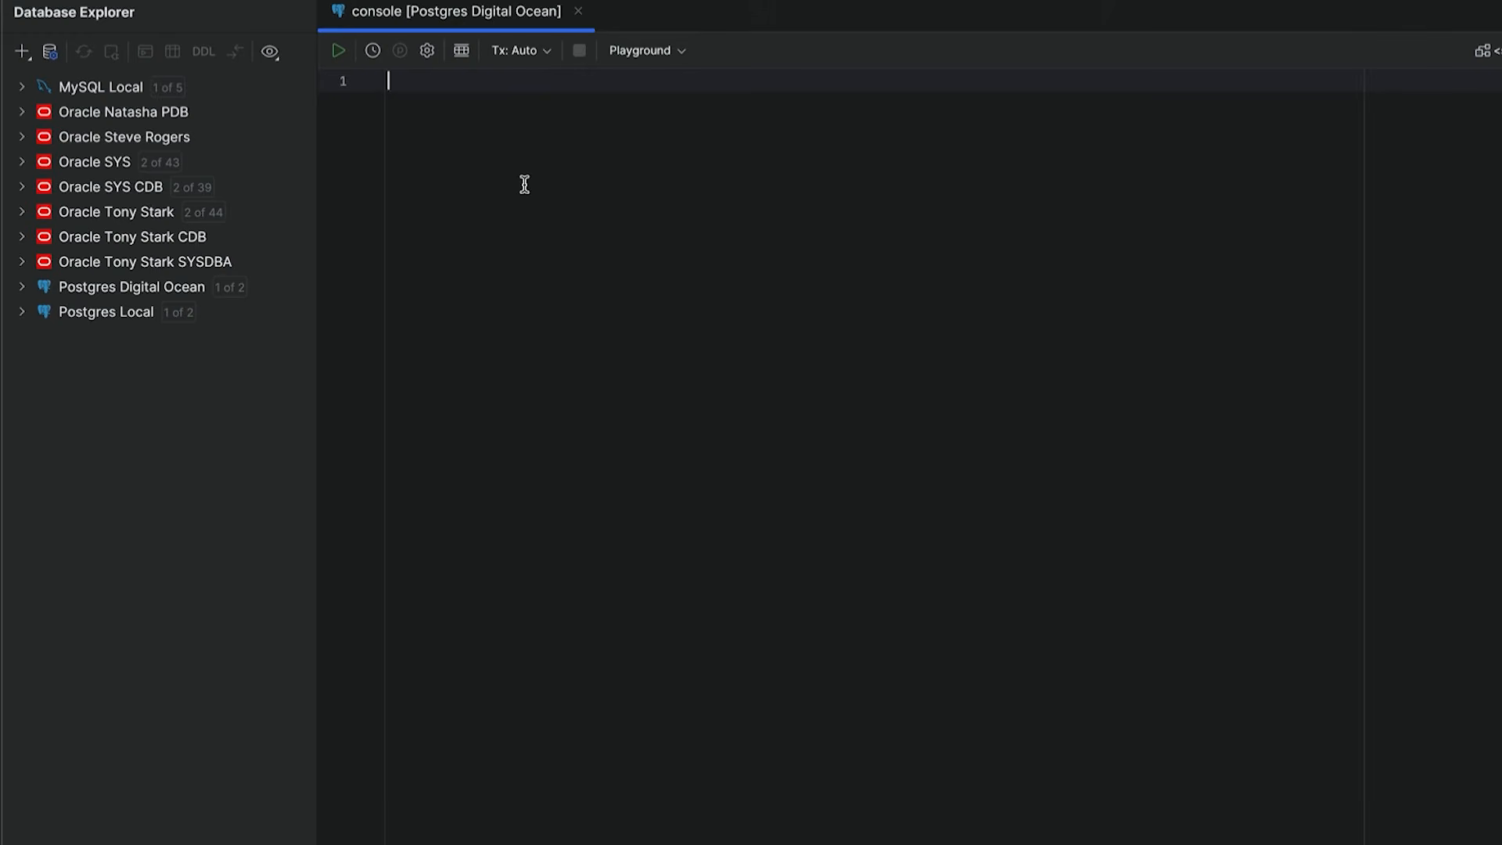
Run the query SELECT NOW(); in the Postgres Digital Ocean console
{"action": "type", "text": "SELECT NOW();"}
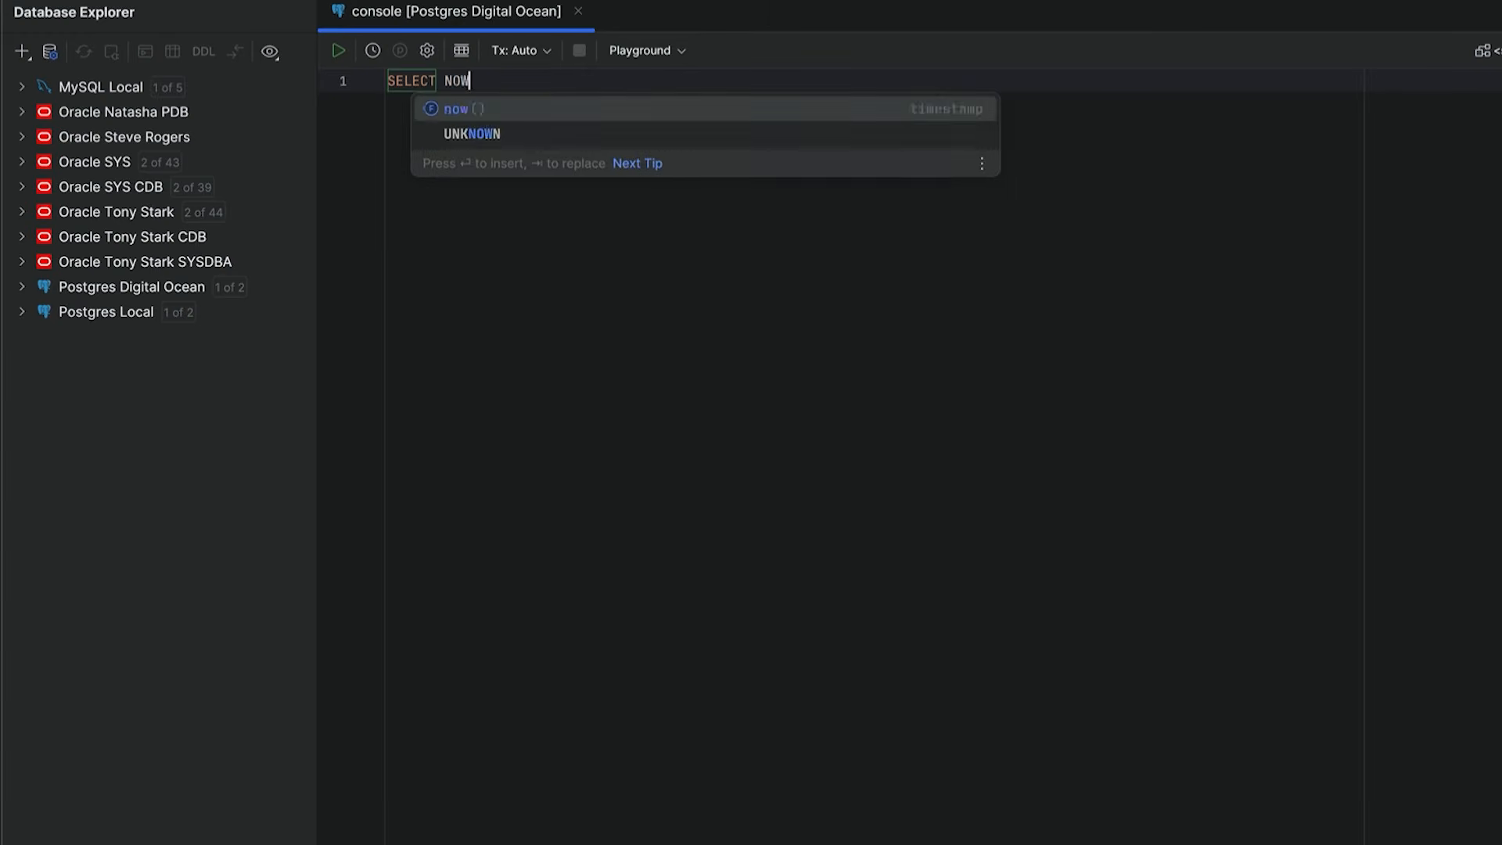
{"action": "left_click", "coordinate": [338, 50]}
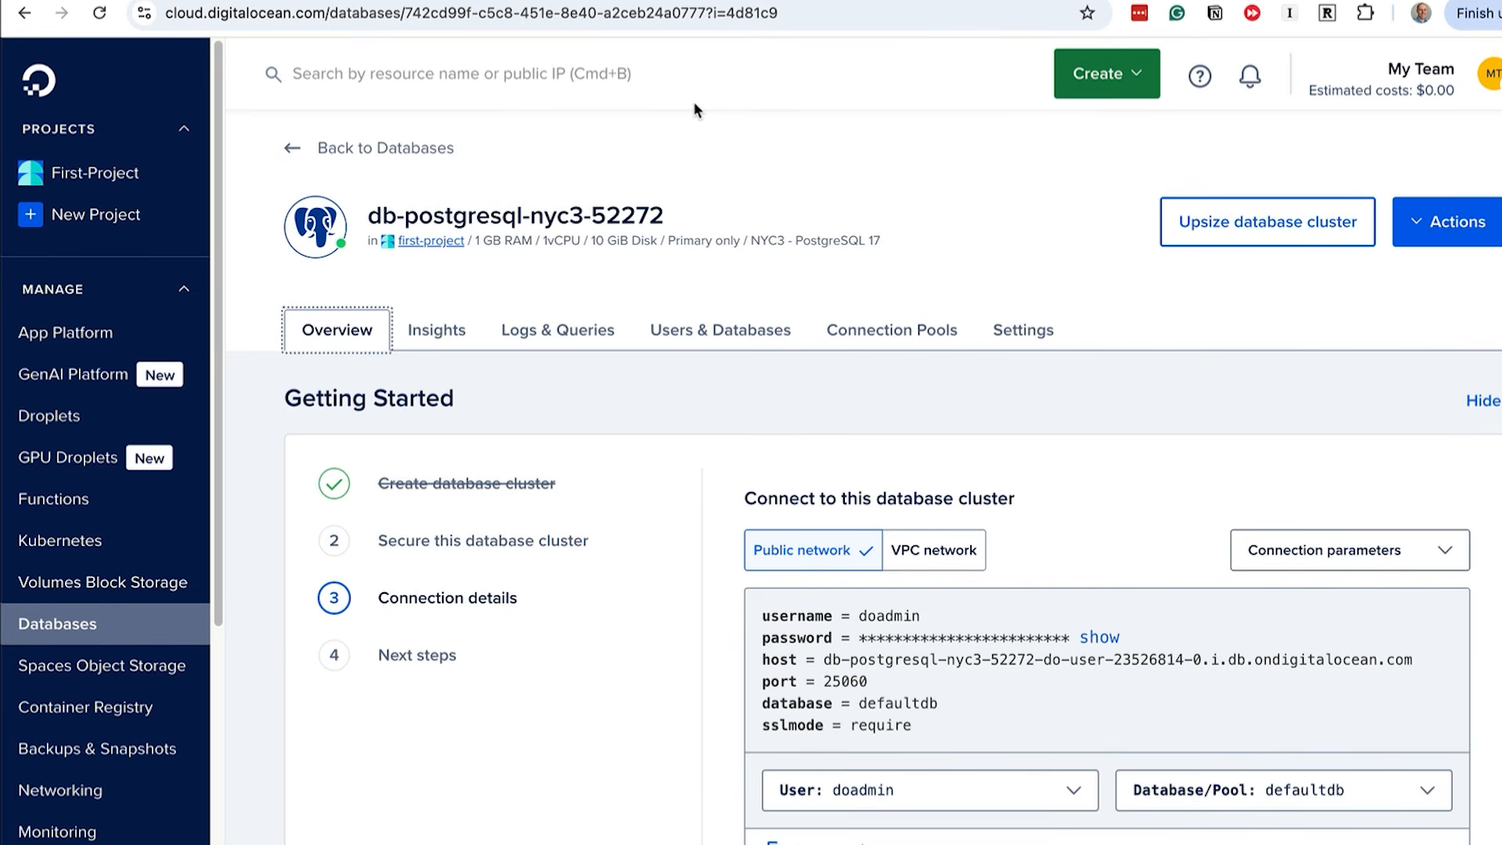
Switch back to DigitalOcean and view the PostgreSQL cluster's Insights charts
{"action": "left_click", "coordinate": [436, 329]}
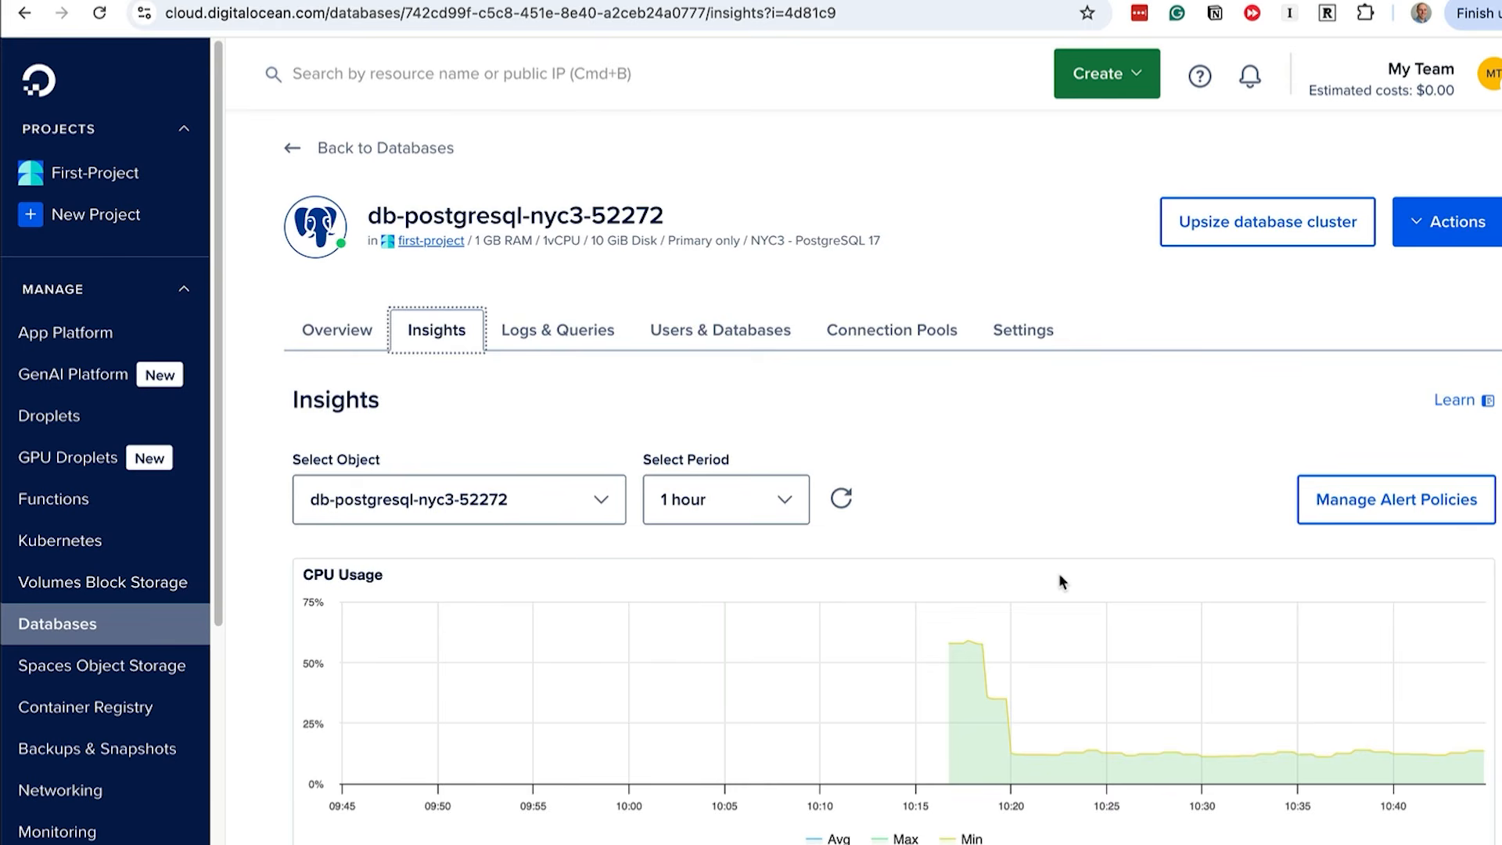
Examine the PostgreSQL cluster's load average, memory usage and disk usage charts over the 1 hour period
{"action": "scroll", "coordinate": [1060, 576], "scroll_direction": "down", "scroll_amount": 10}
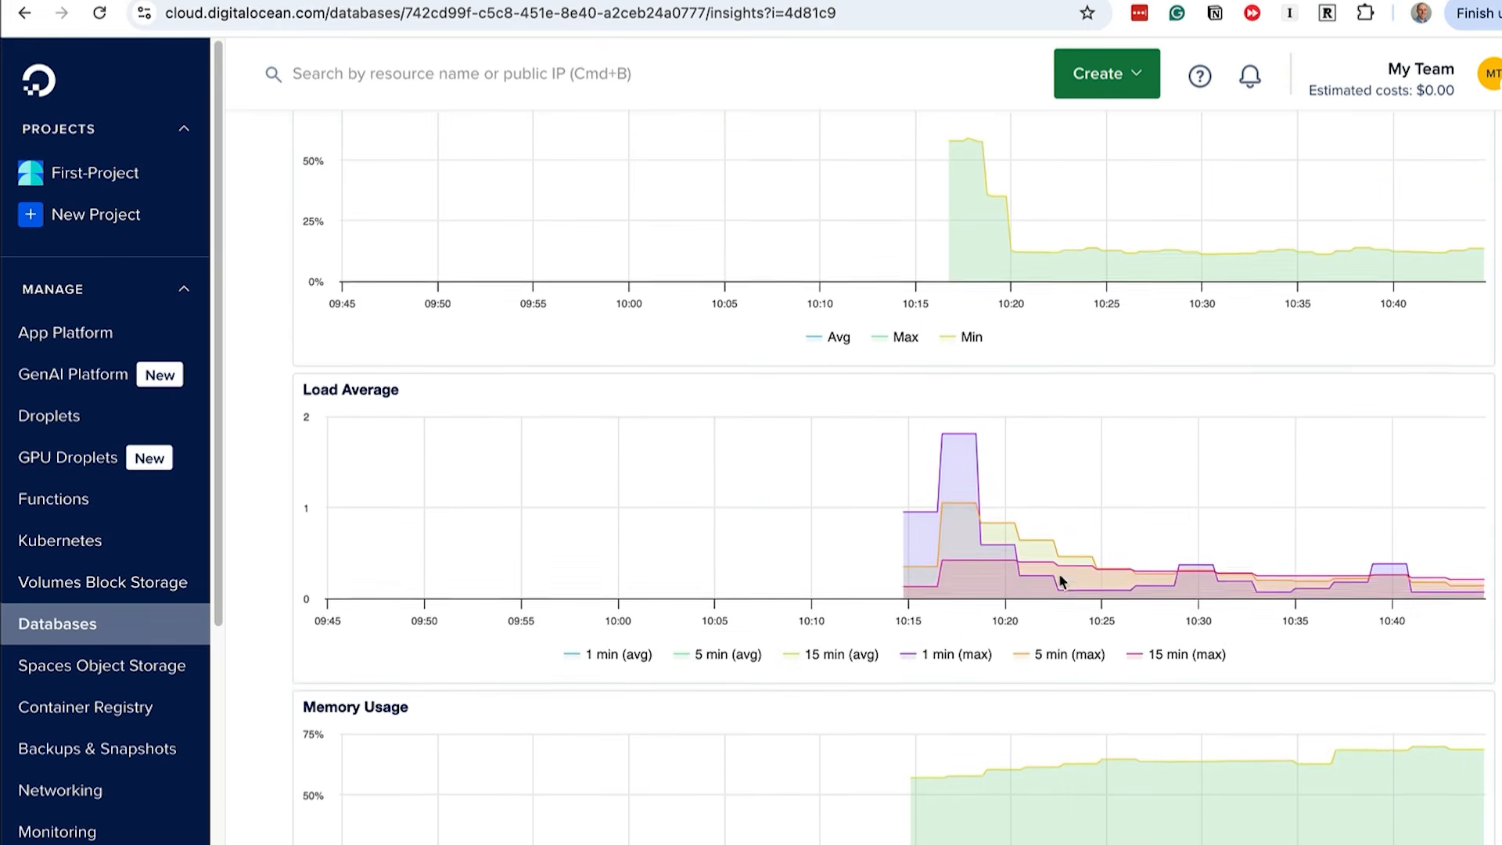
{"action": "scroll", "coordinate": [1060, 577], "scroll_direction": "down", "scroll_amount": 7}
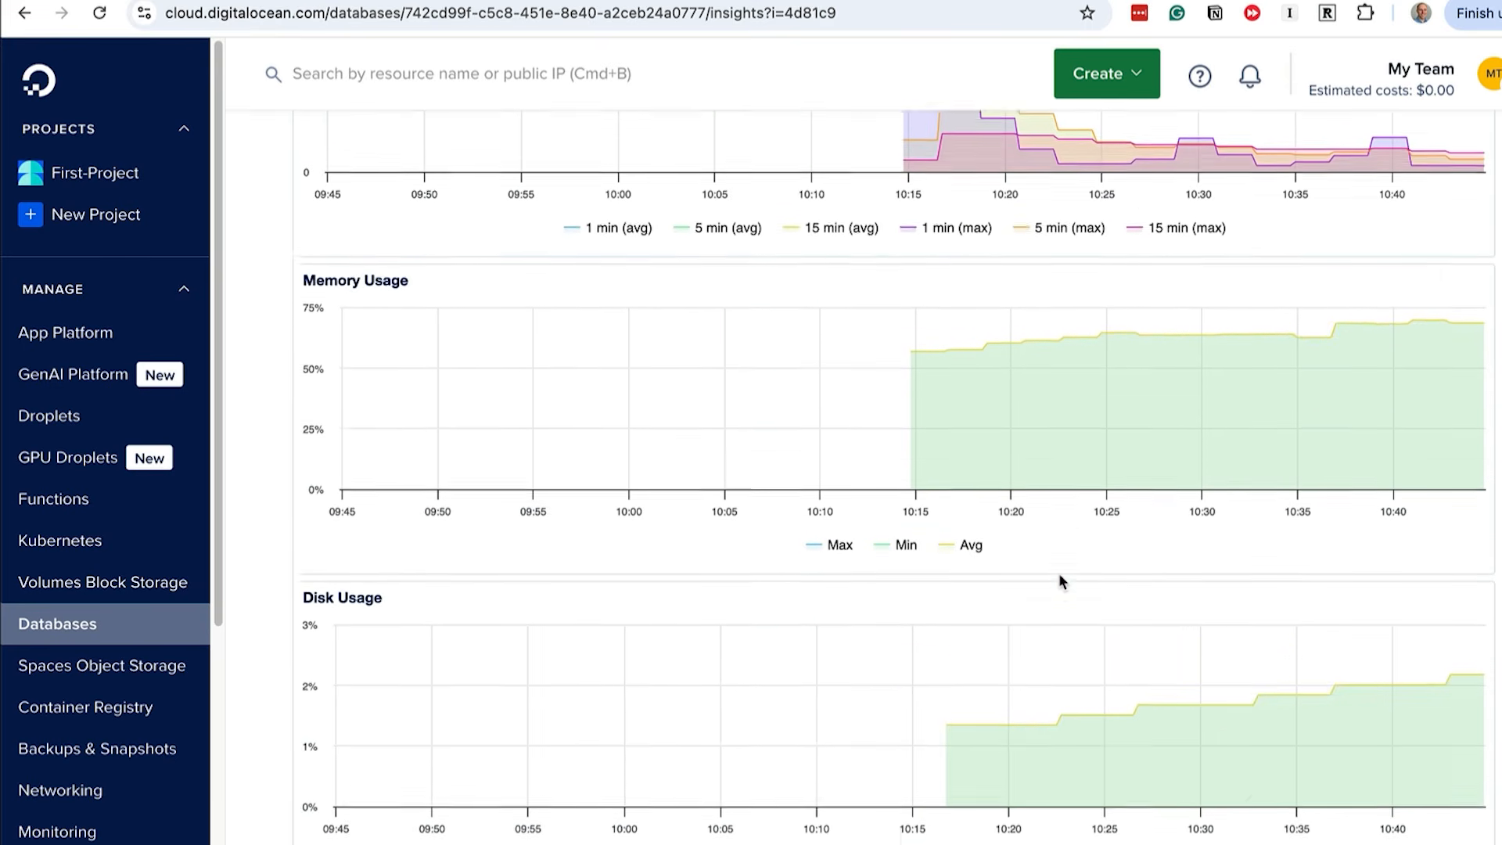
{"action": "scroll", "coordinate": [1060, 581], "scroll_direction": "up", "scroll_amount": 15}
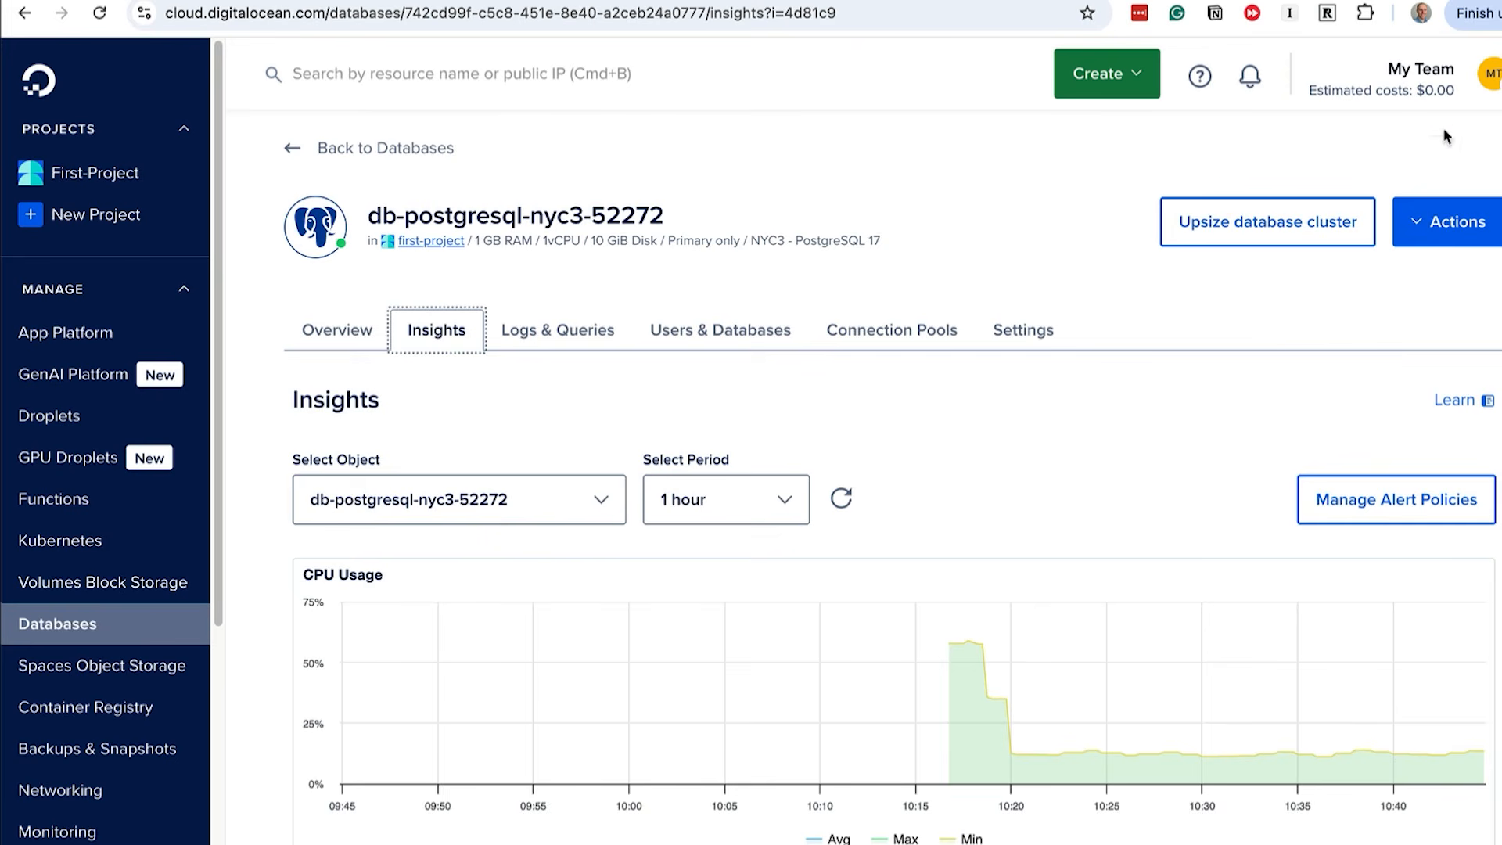
Open the destroy confirmation for the db-postgresql-nyc3-52272 database cluster and activate its cluster name field
{"action": "left_click", "coordinate": [1447, 222]}
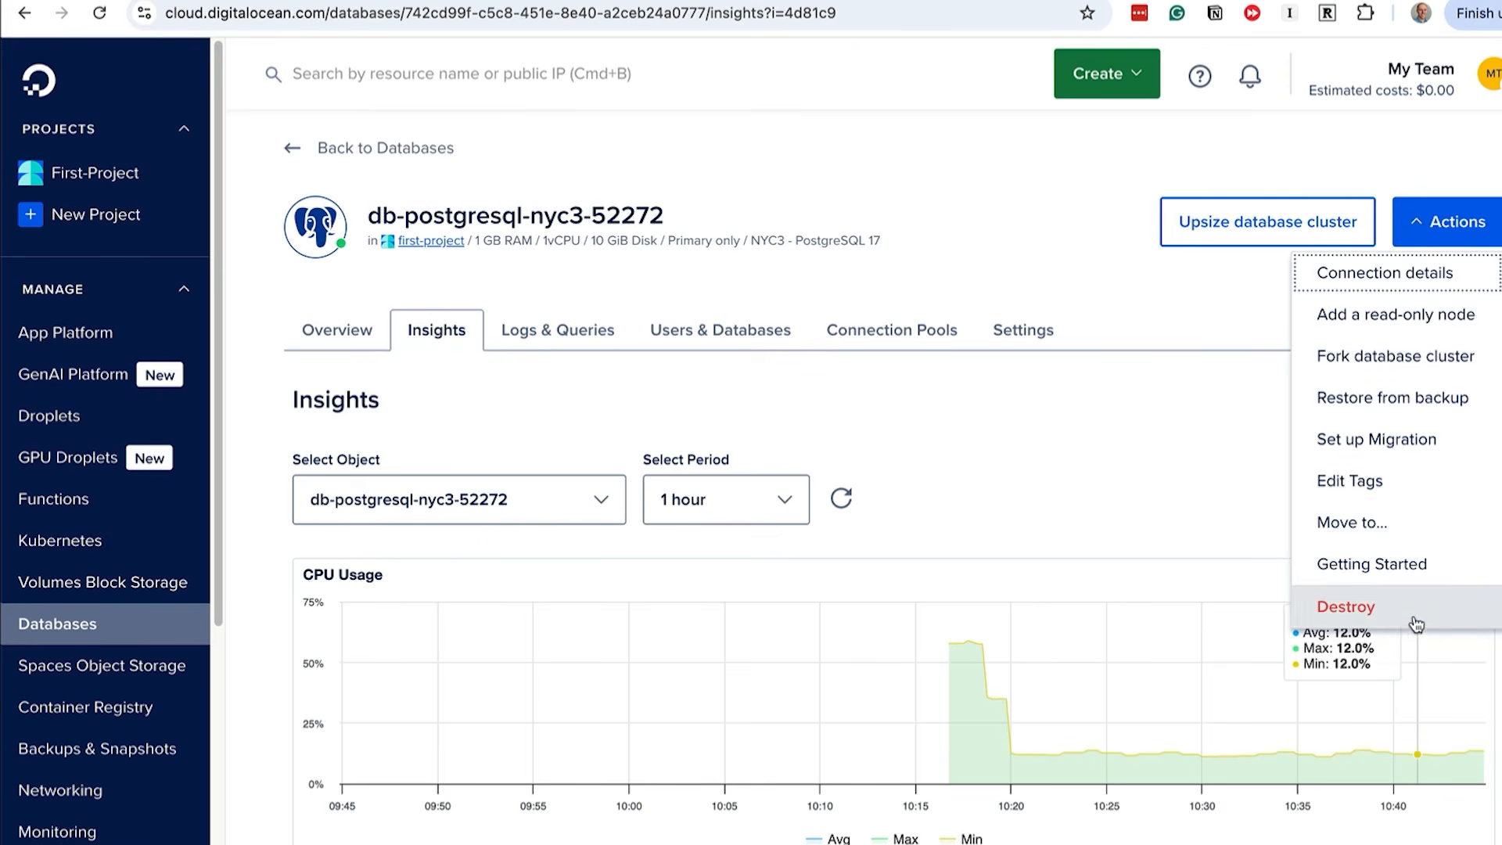
{"action": "left_click", "coordinate": [1330, 618]}
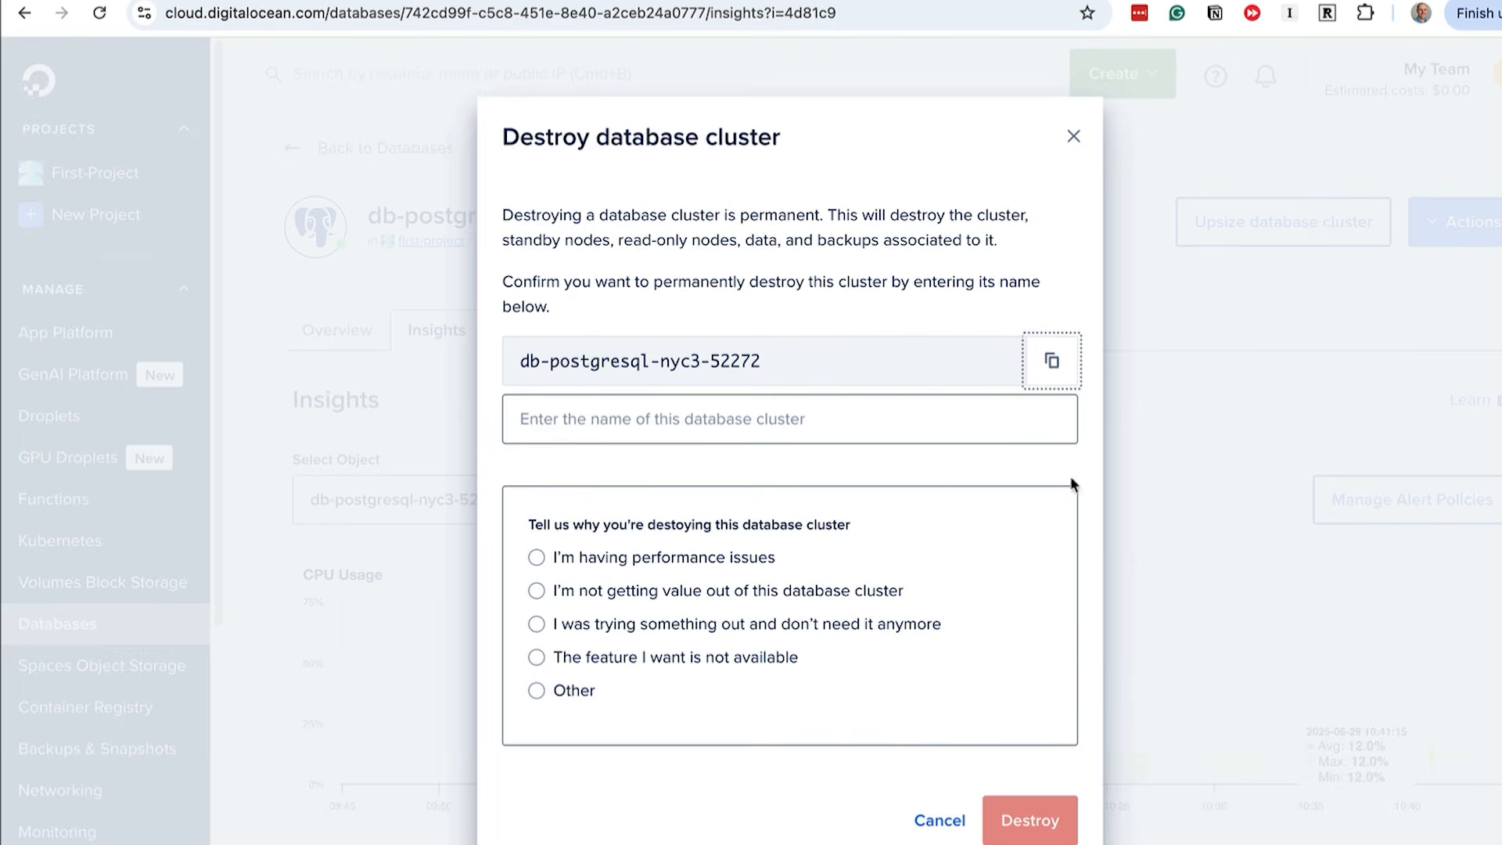
{"action": "left_click", "coordinate": [758, 410]}
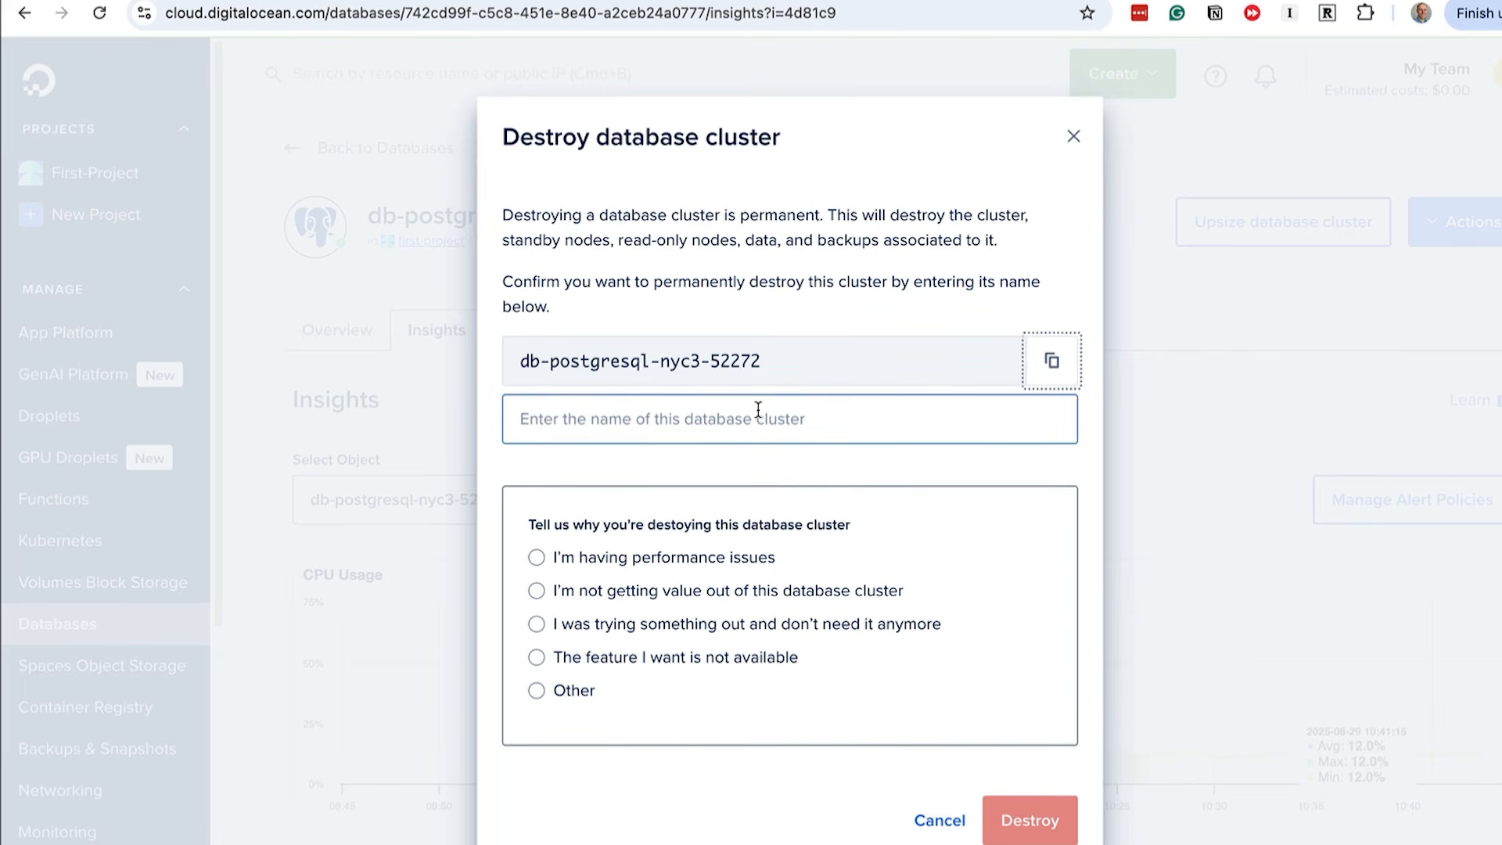